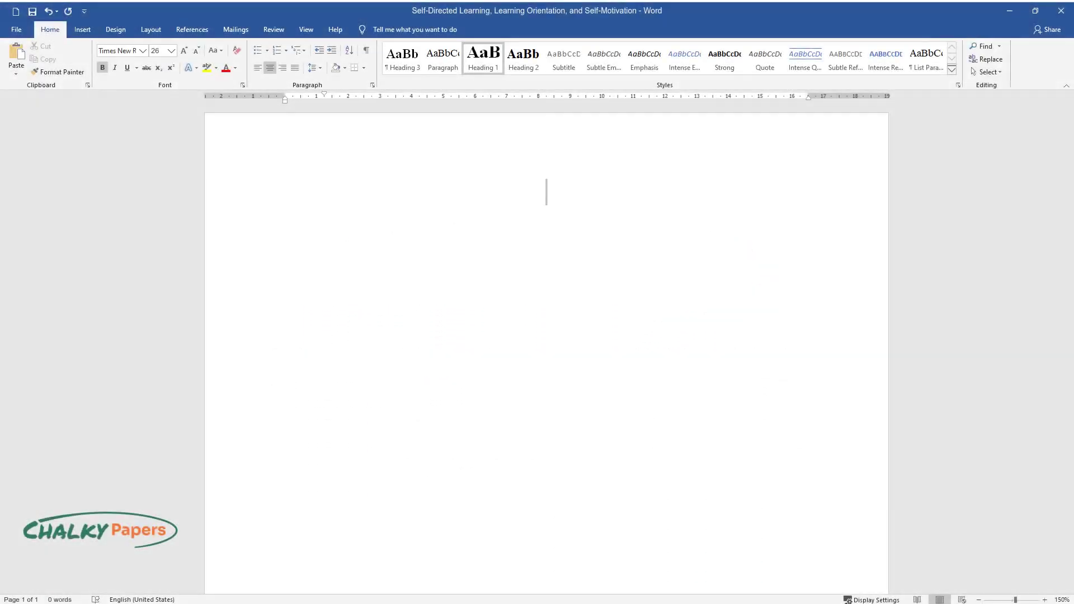
text(Self-Directe)
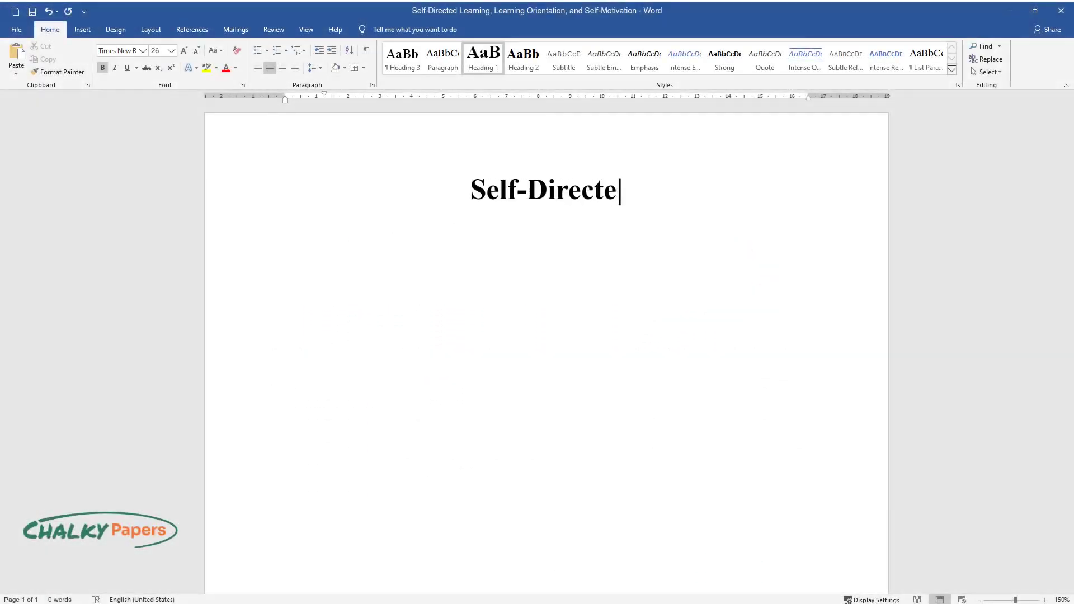
text(d Learning, Learning Orient)
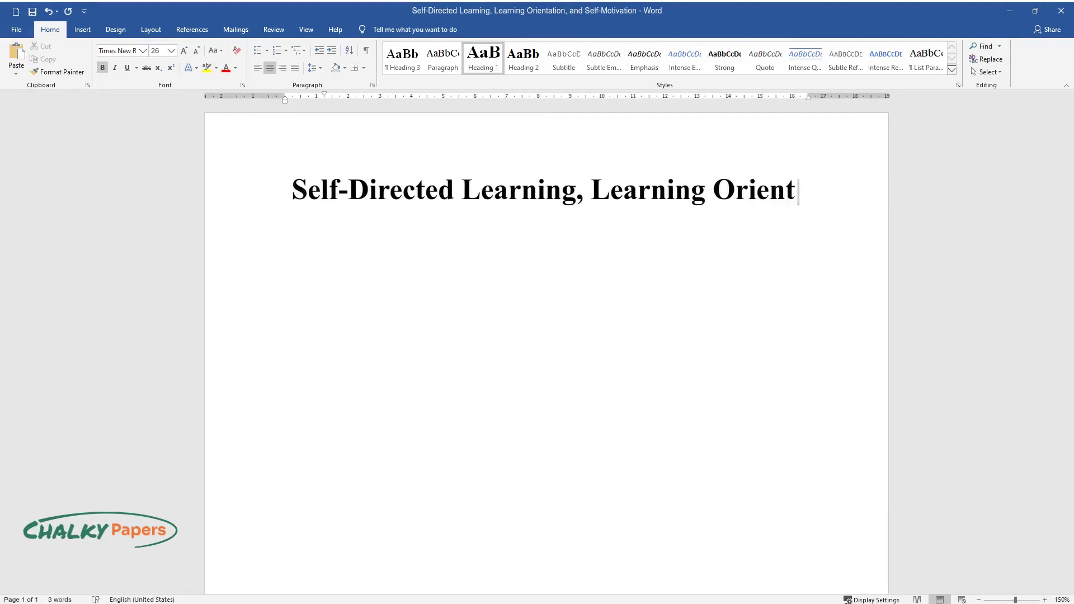
text(ation, and Self-Motivation)
End the centred bold title line and begin the body text below it
key(Return)
text(The three cr)
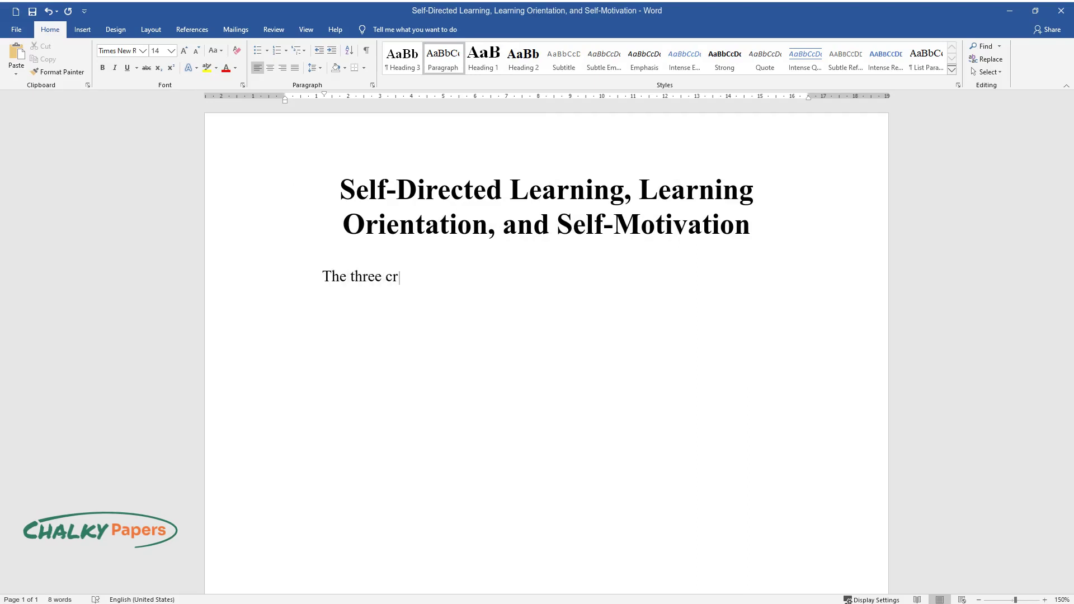
text(itical concepts from this )
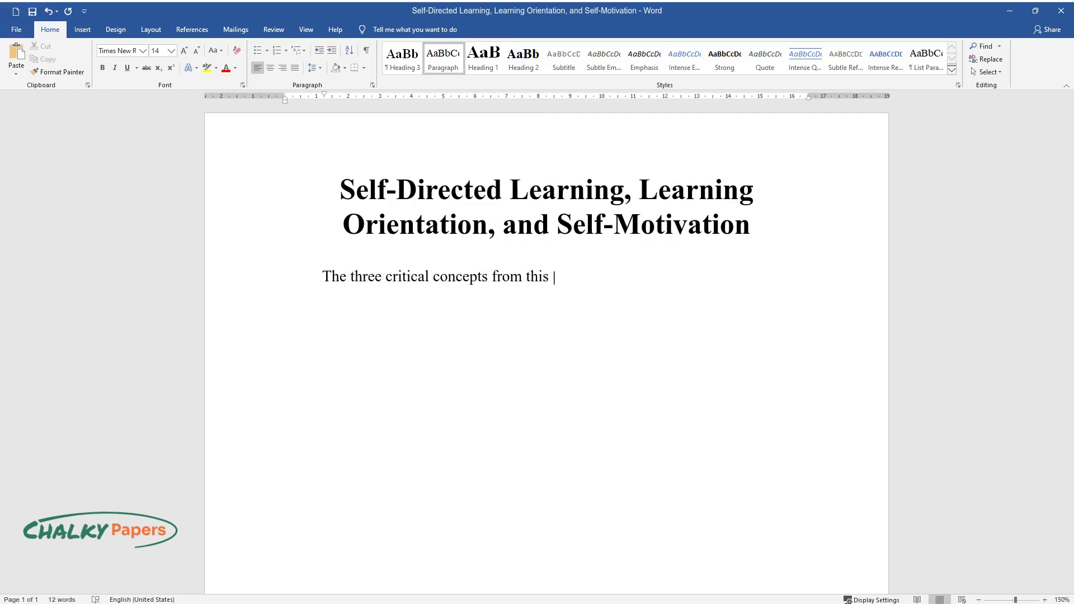
text(course that have an effect on pers)
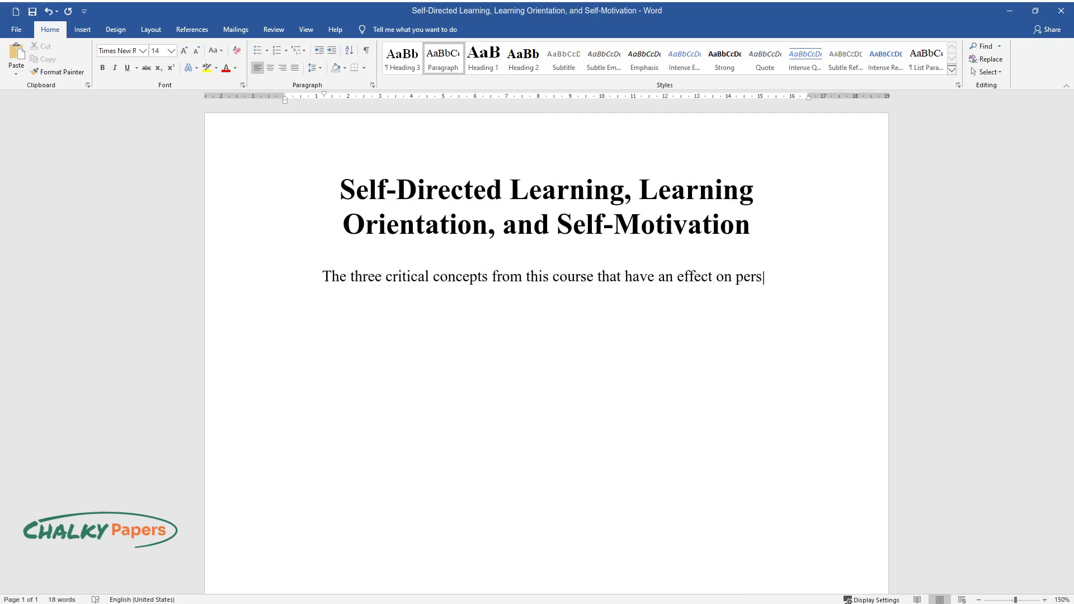
text(onal belief are self-directed lear)
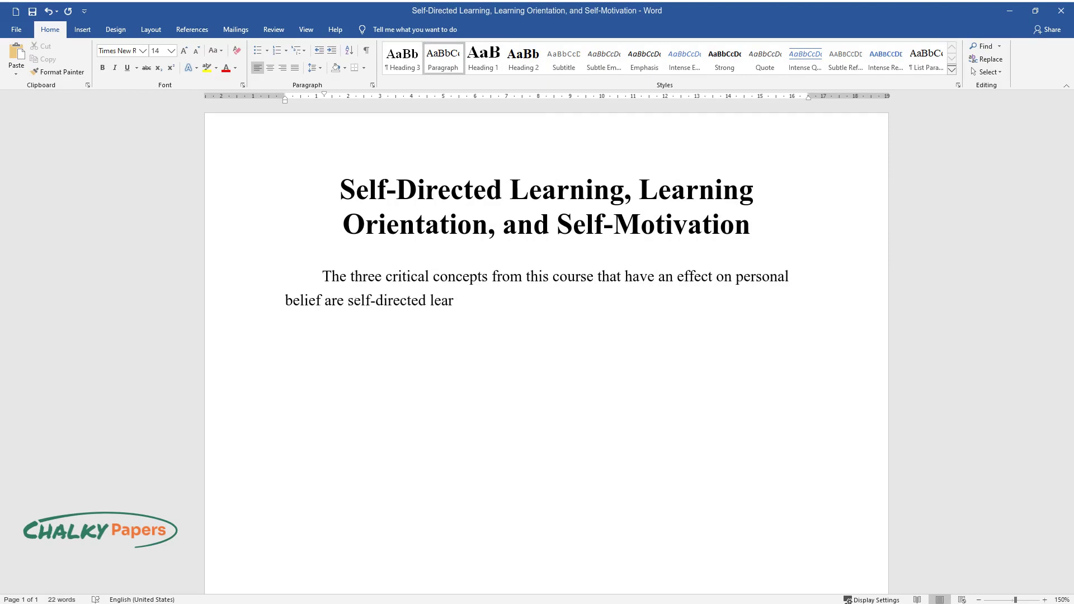
text(ning, learning orientation, and se)
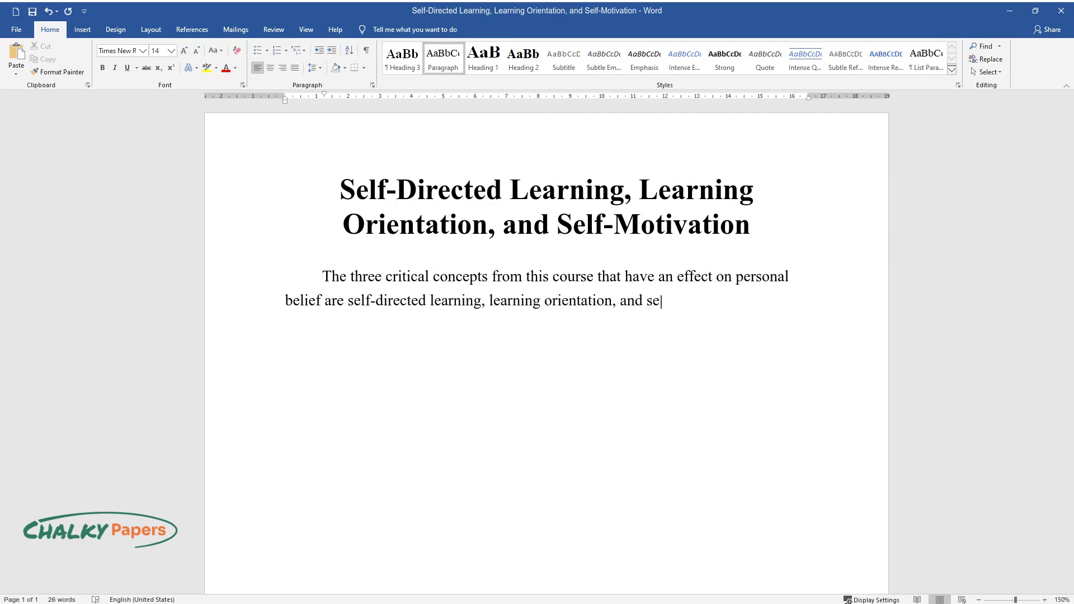
text(lf-motiva)
text(eliefs ar)
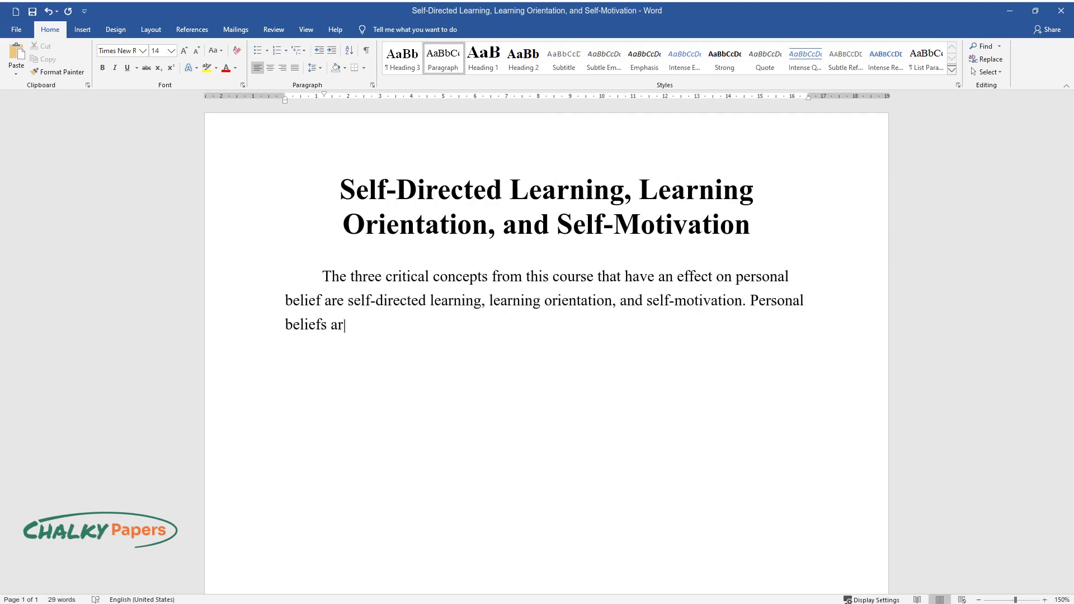
text(e formulated through a variety of)
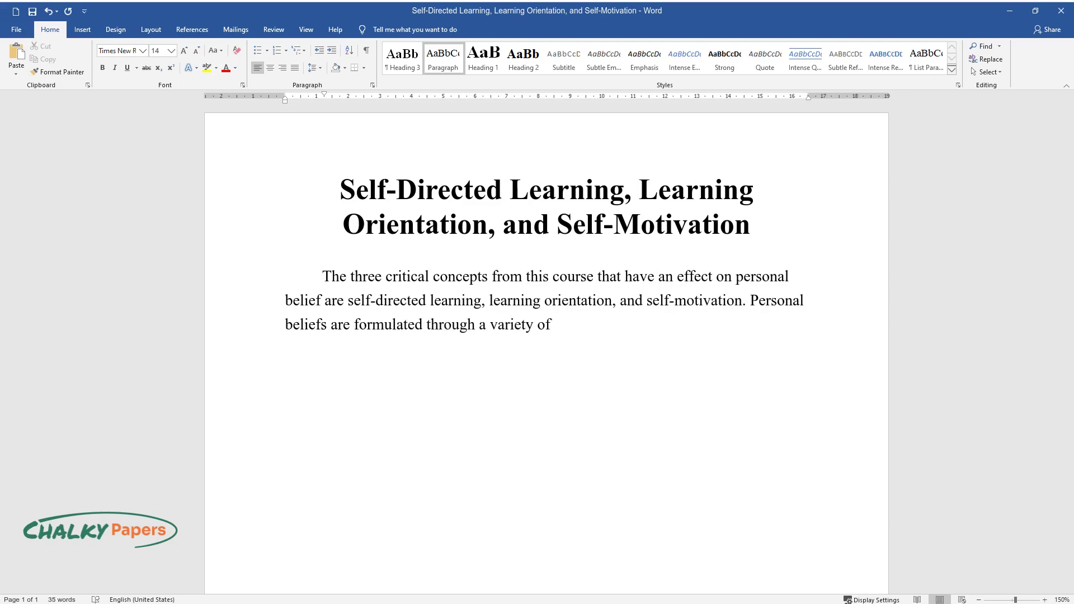
text( influences including cultural, cognitive,)
text(ning development )
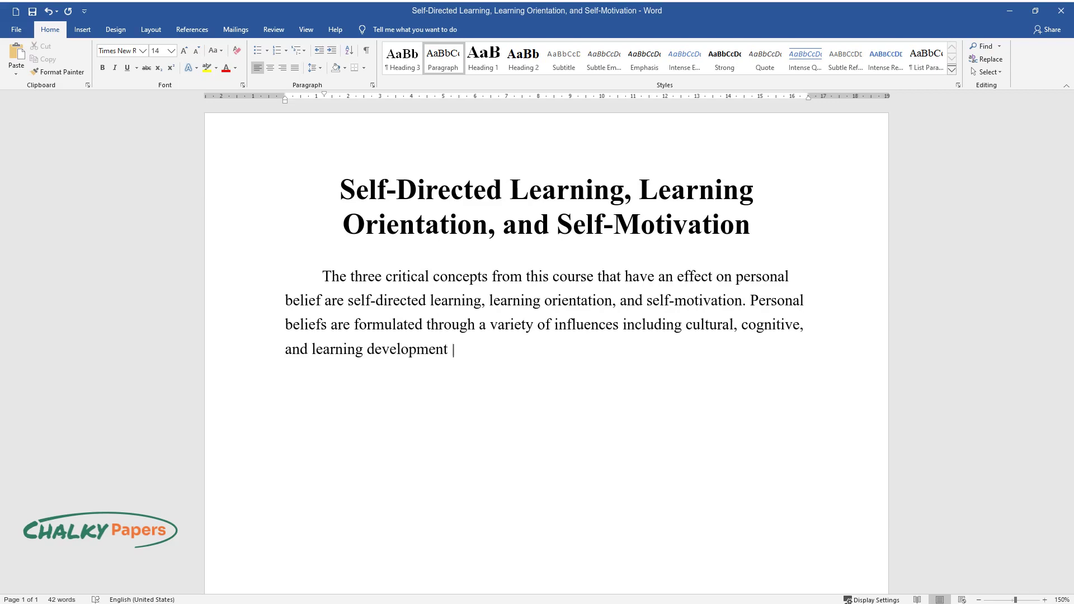
text(which, in turn, influence behavior)
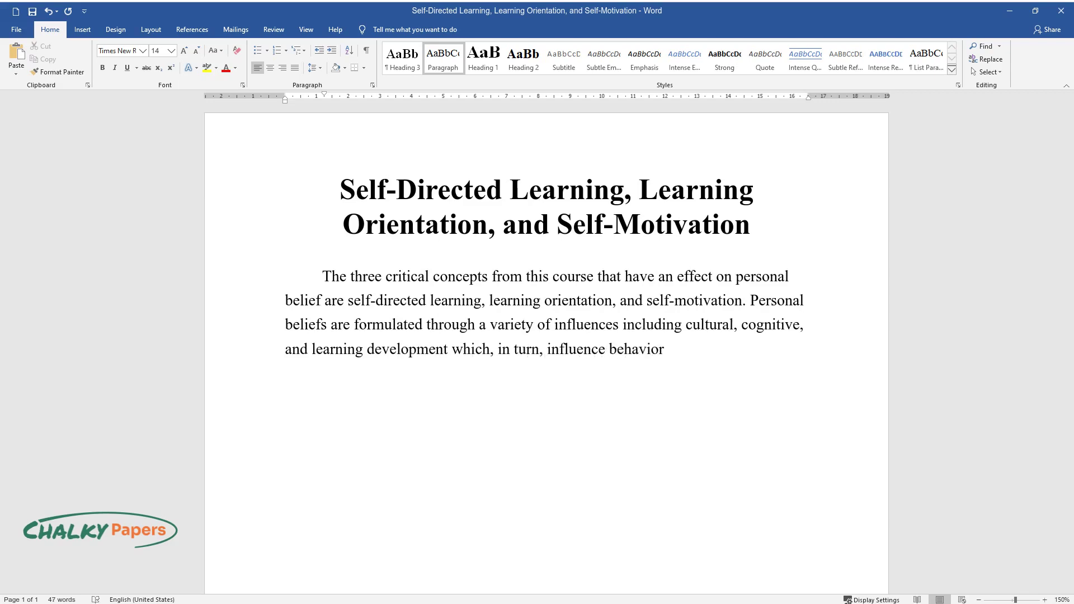
text( and interaction with)
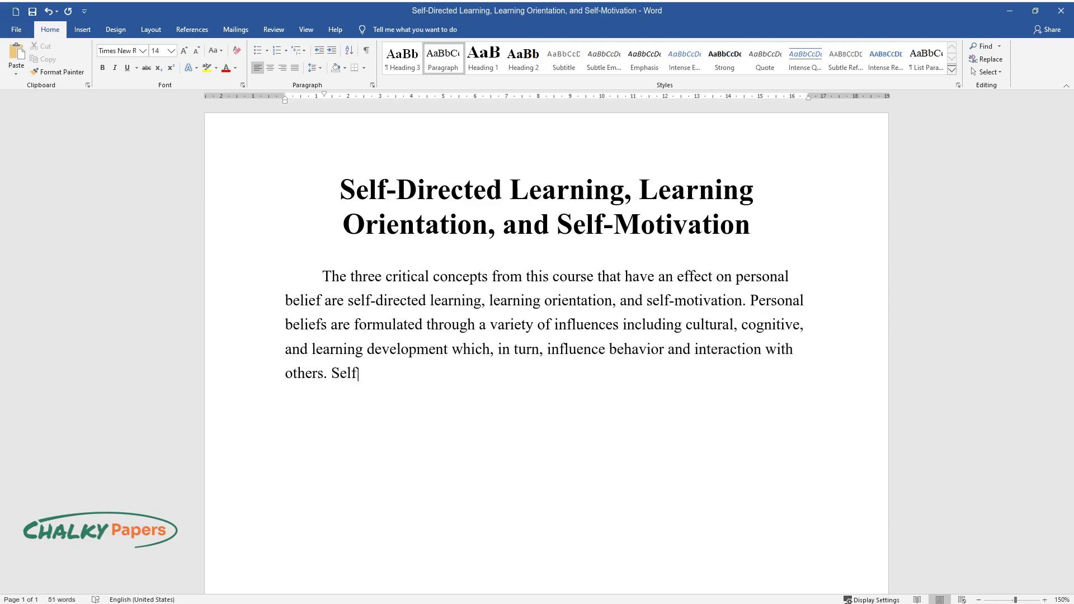
text( others. Self-motivation is a key aspect of per)
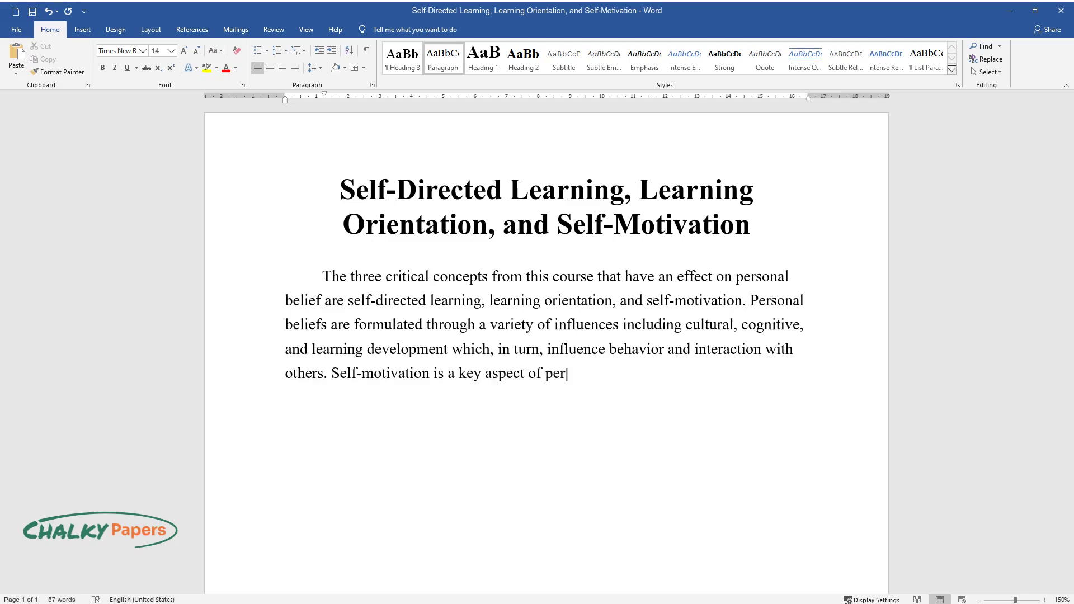
text(liefs as a person's motive)
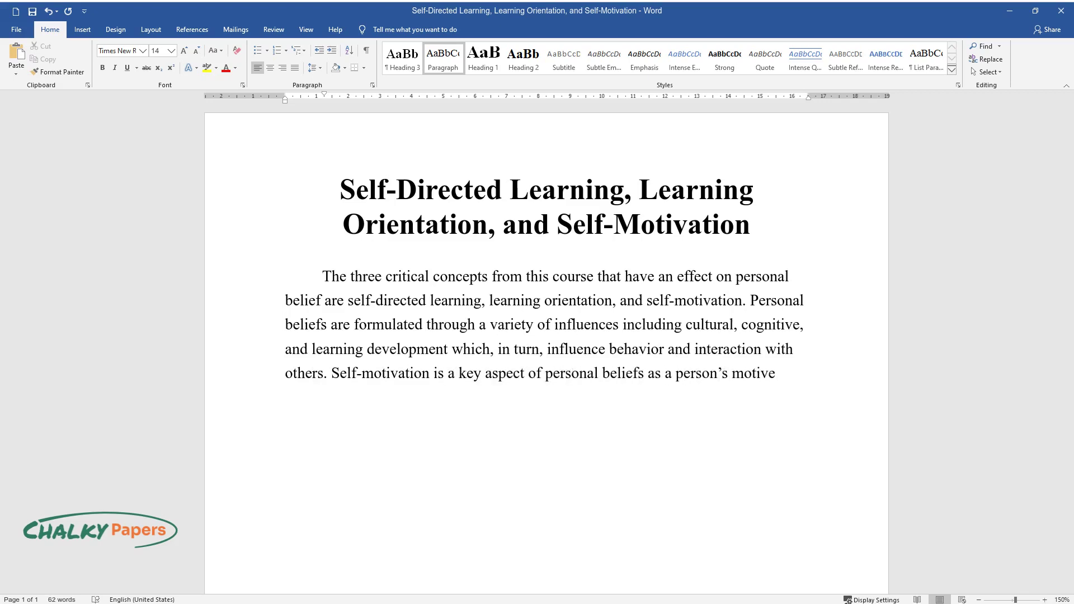
text(ten determined by specific)
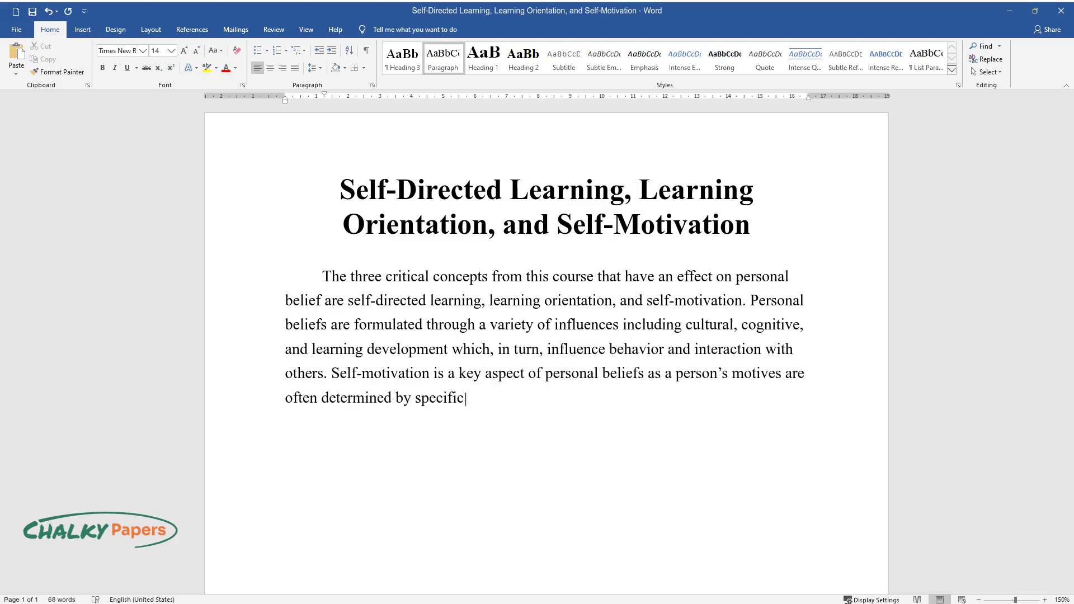
text( beliefs about one’s own personal)
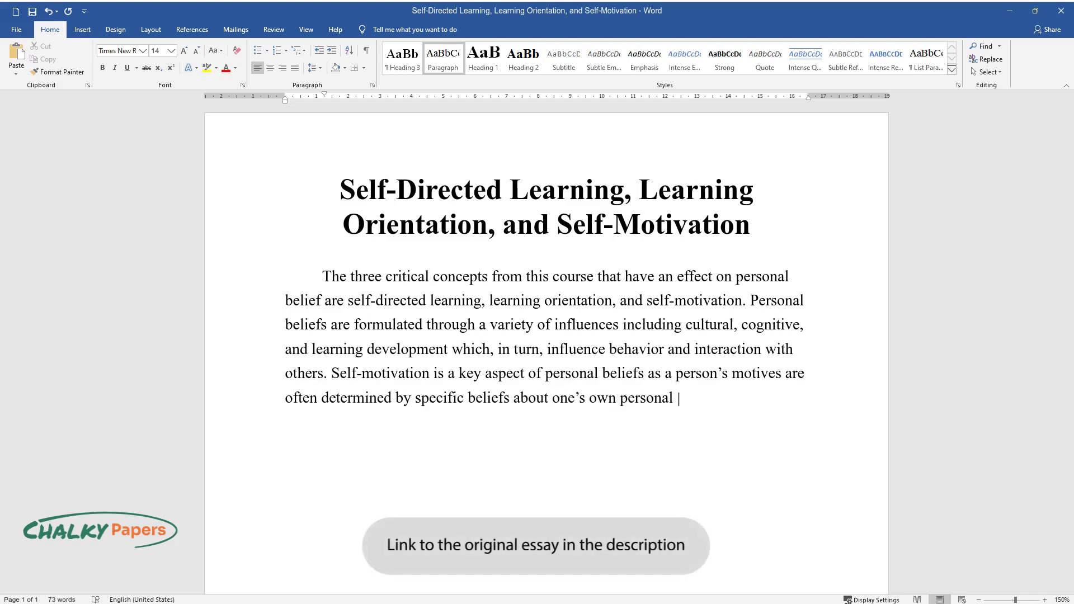
text( capacities. This)
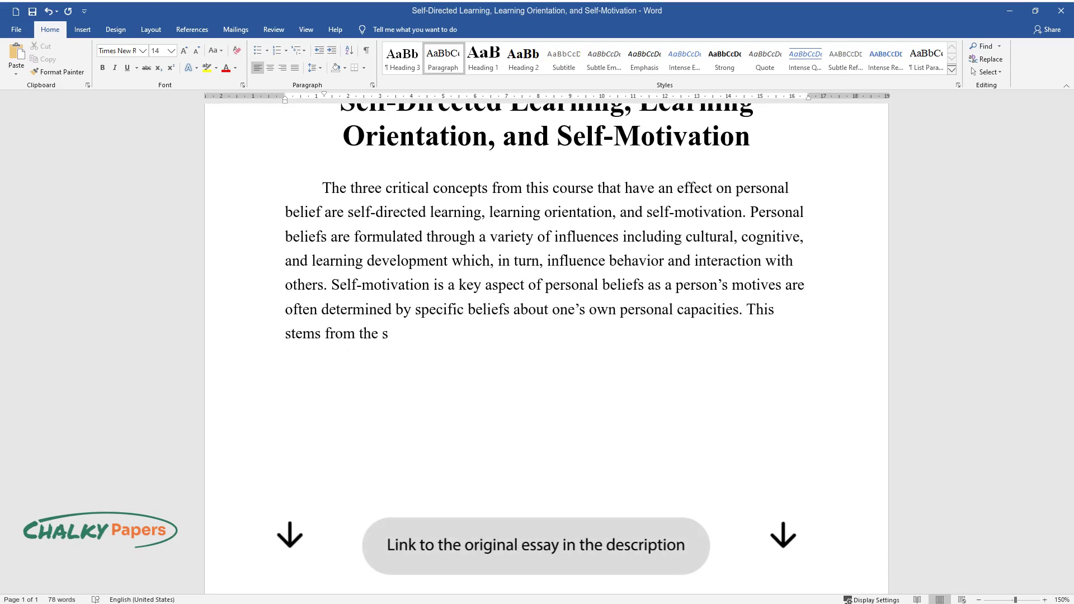
text( stems from the self-efficacy theory which suggests)
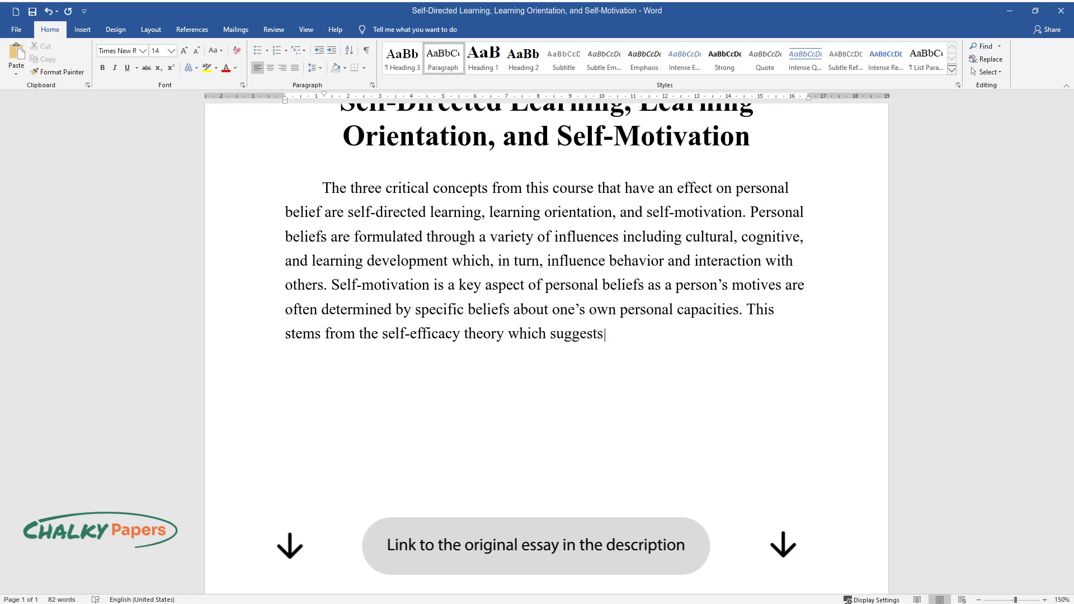
text( that be)
text(liefs are both the primary)
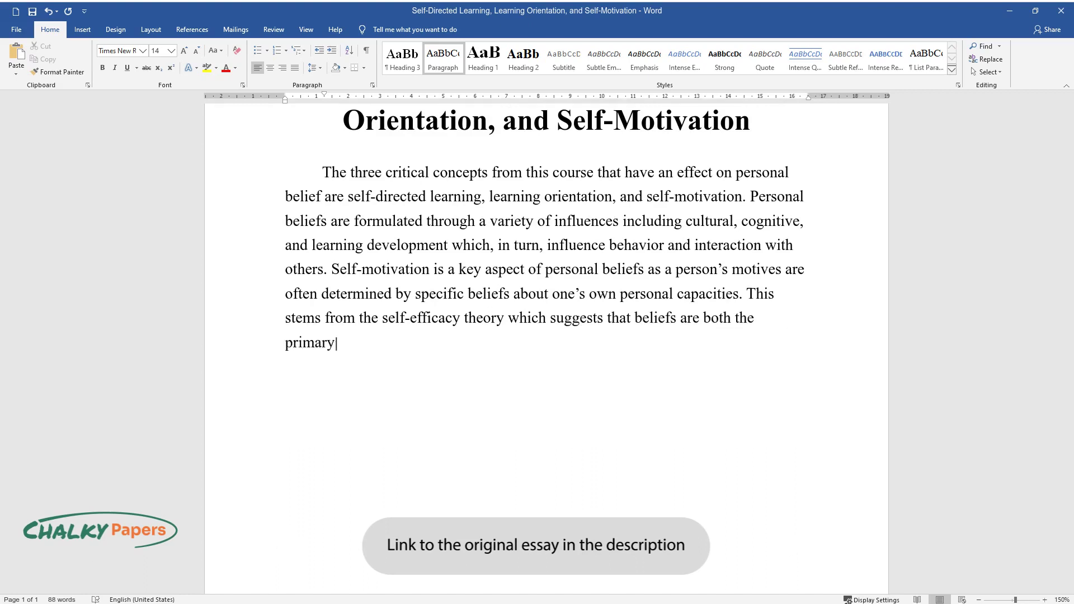
text( drive and at the same time a cons)
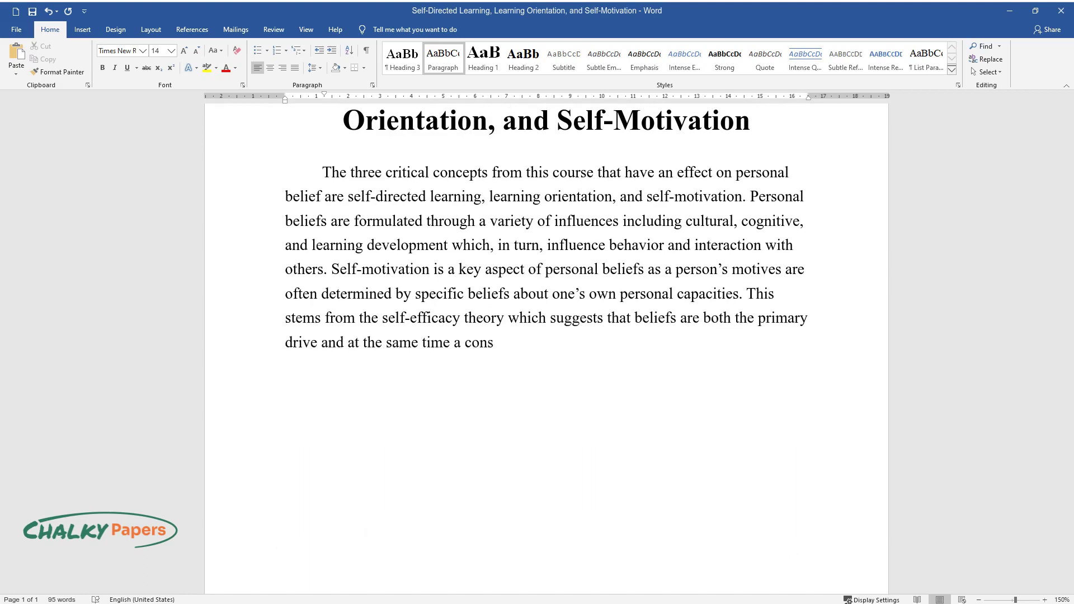
text(equence of believing thatan indiv)
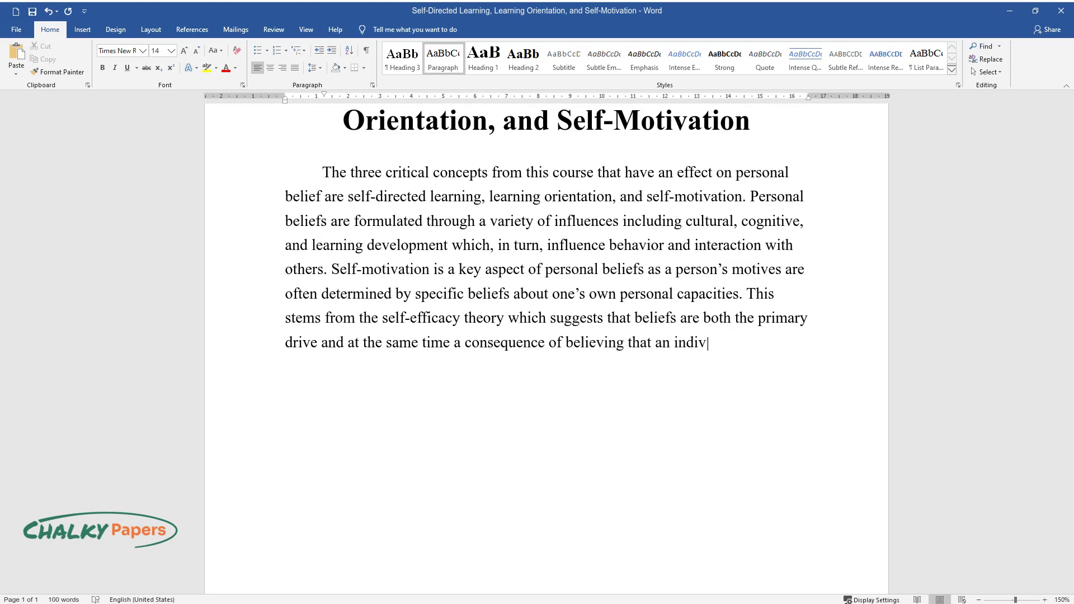
text(idual can)
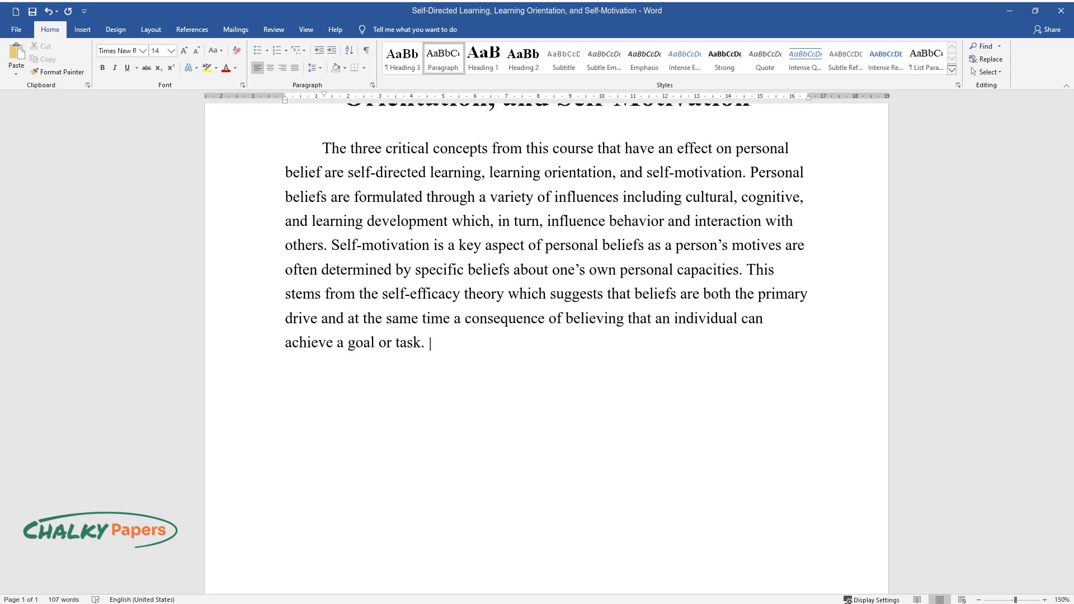
text( achieveI find this to be true in a variet)
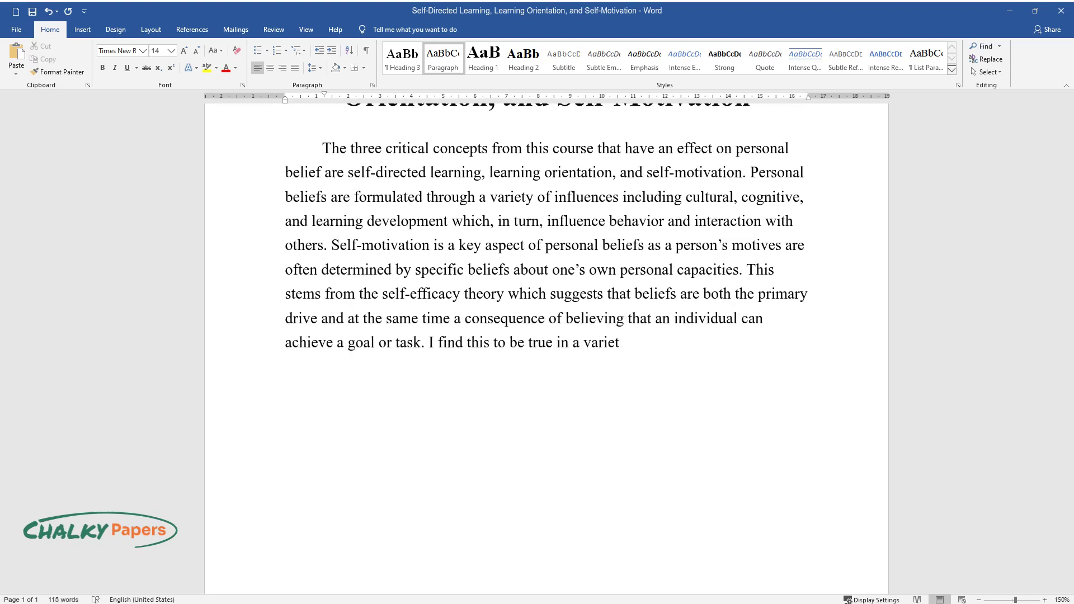
text(y of educational and non-academic )
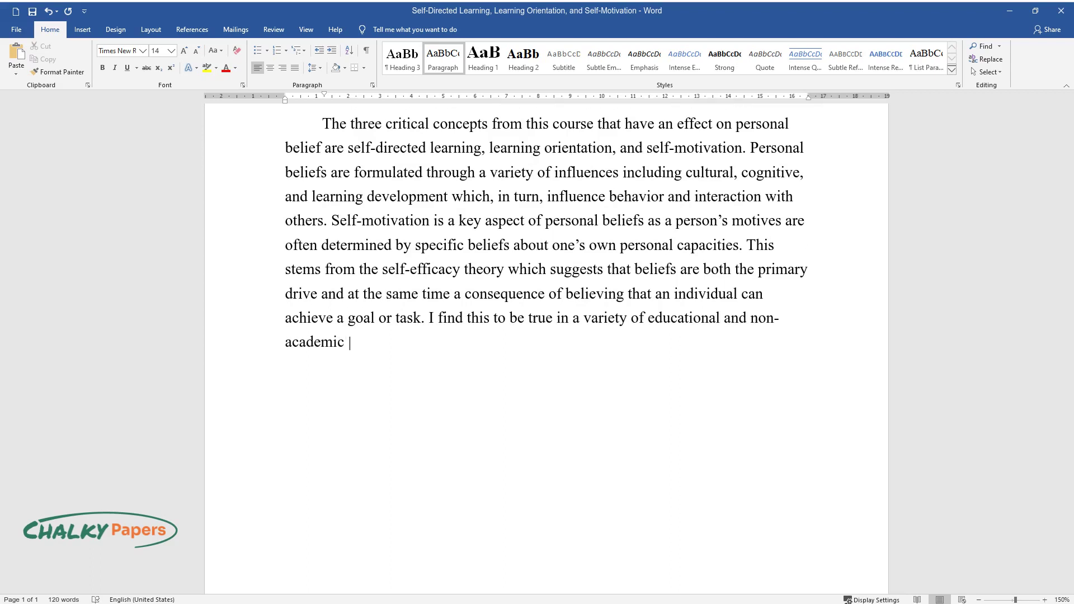
text(situations where my motivations i)
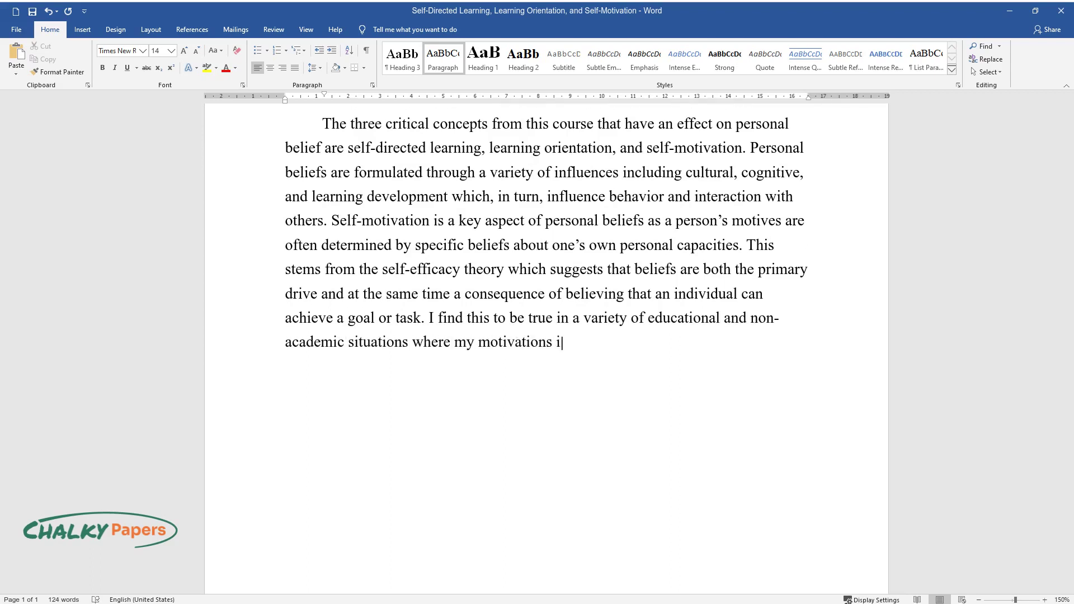
text(nherently impact my belief in myse)
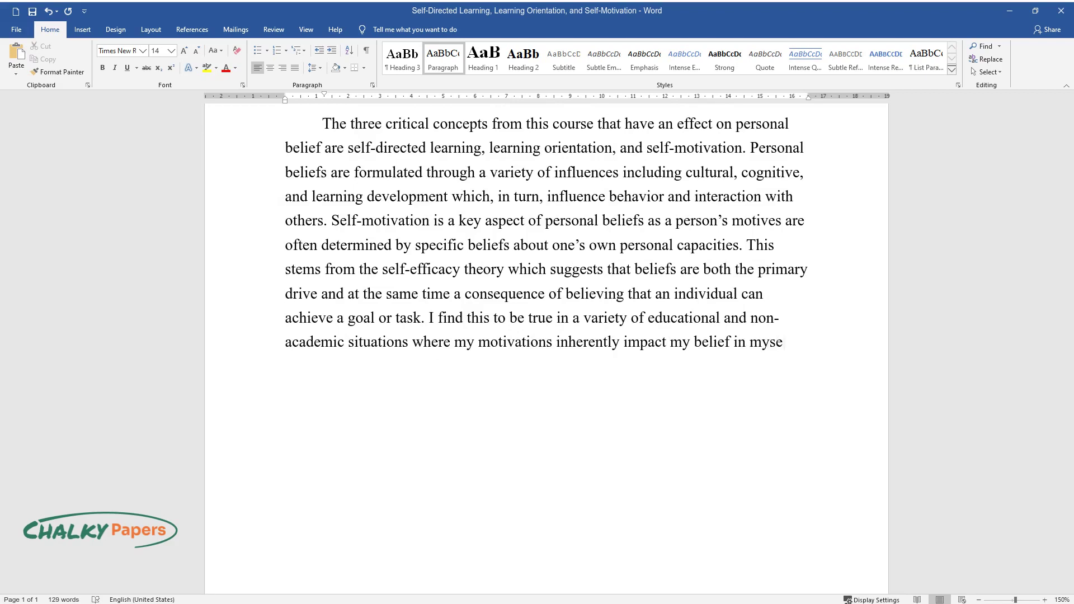
text(lf to finish a task. If t)
text(he motiva)
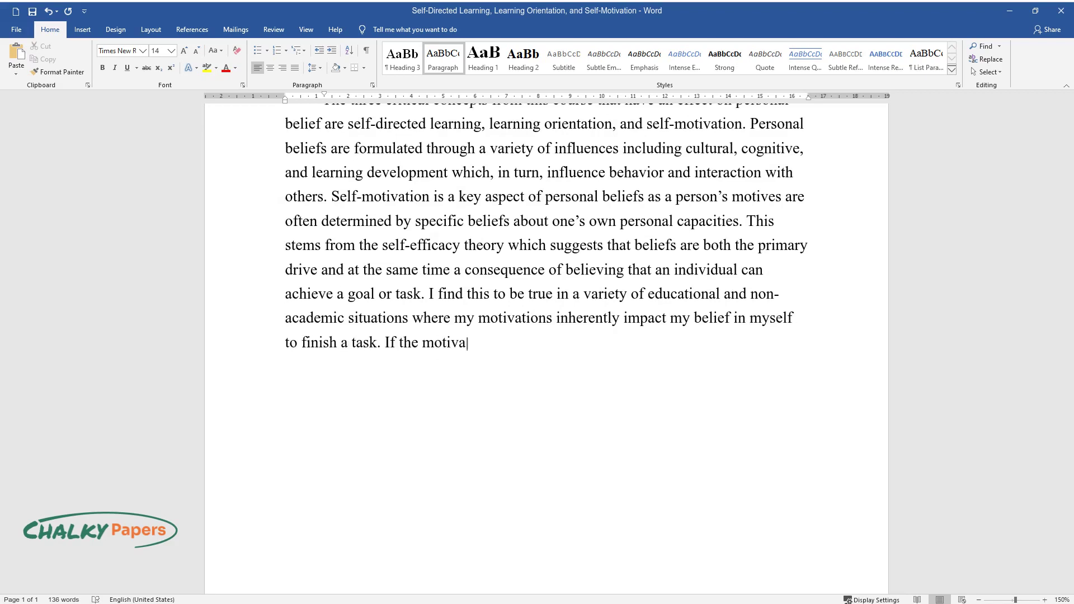
text( or affected by c)
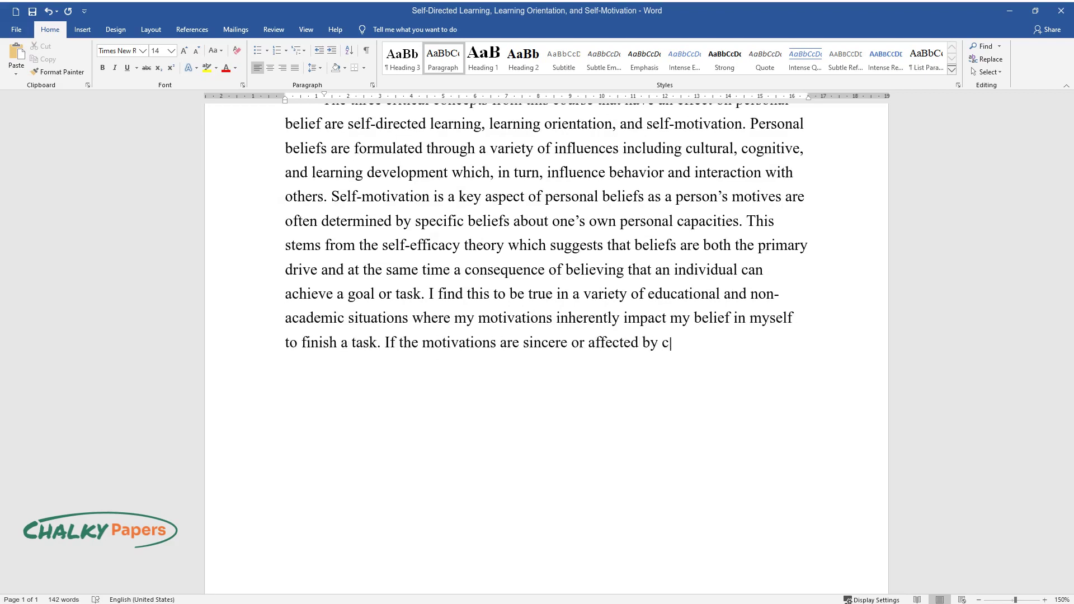
text(losely personal goals, the belief)
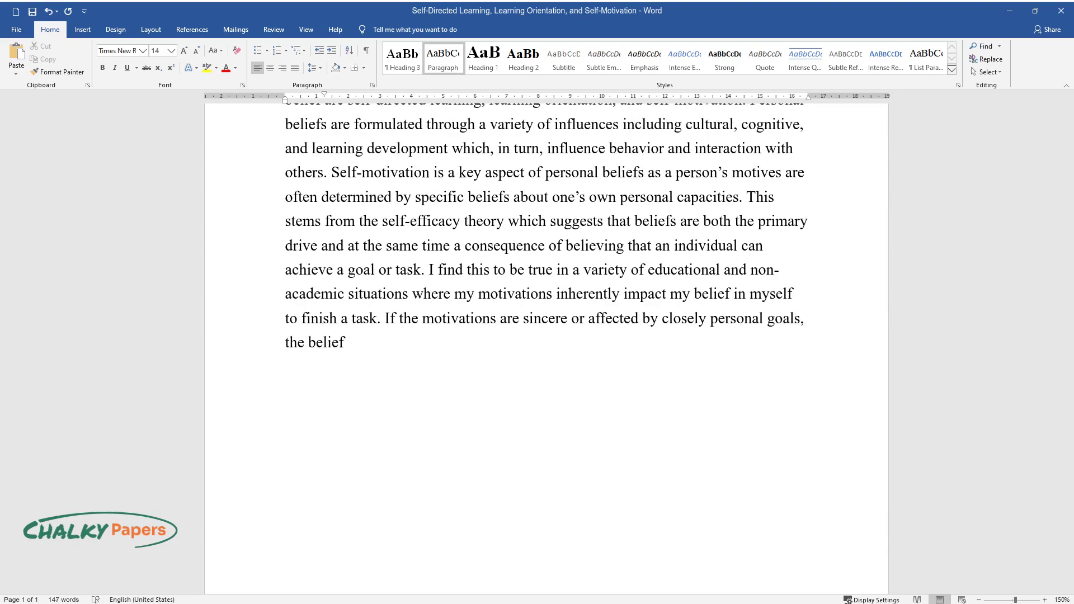
text(orality or success increas)
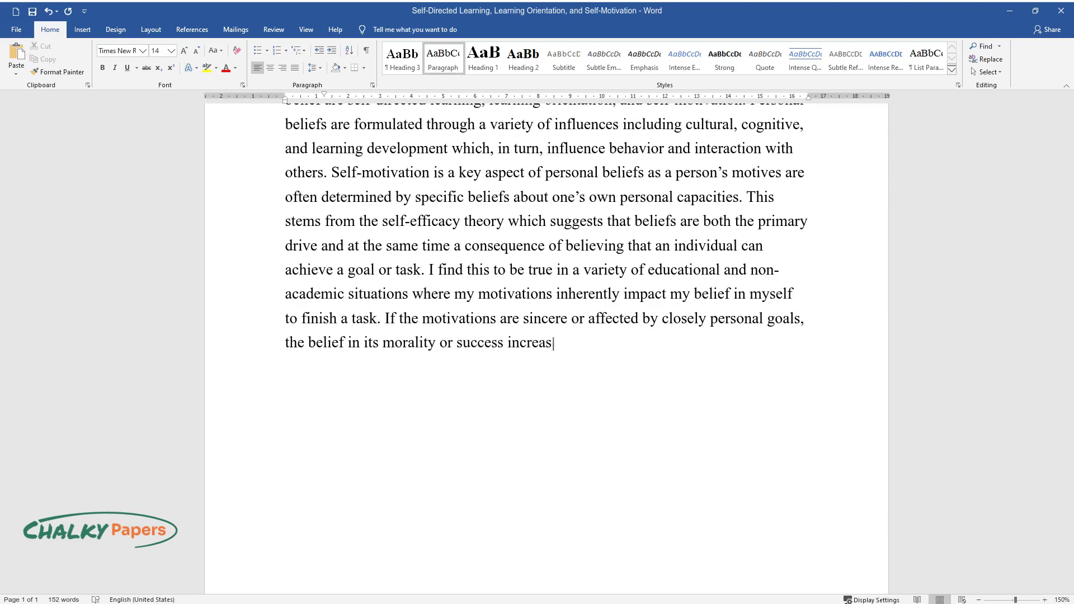
text(ficantly.)
Close the opening paragraph after 'increases significantly.' and start a new indented paragraph
key(Return)
key(Tab)
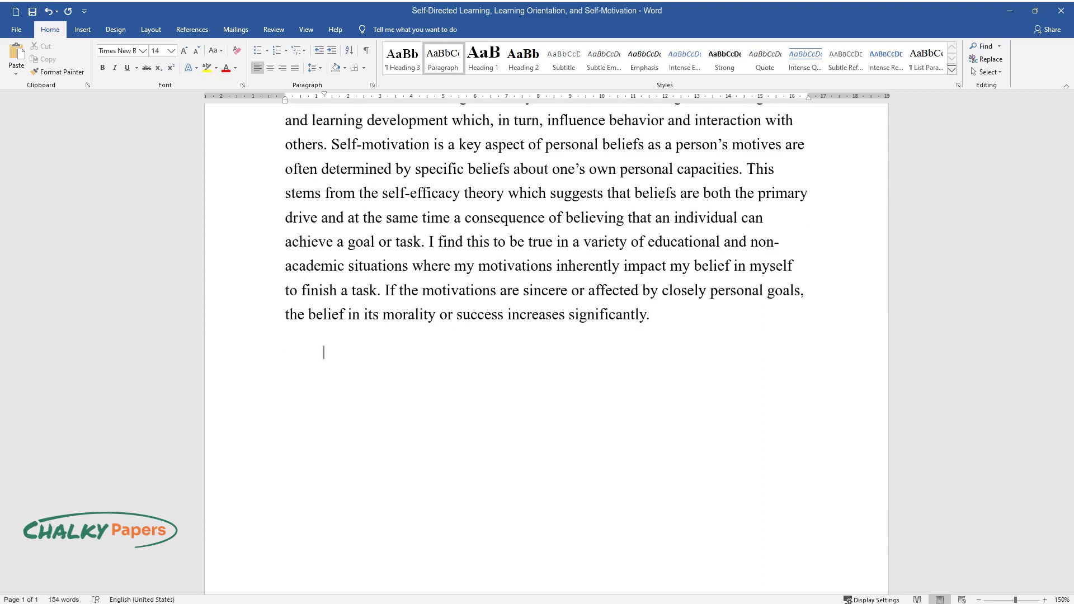
text(Neverthe)
text(ements al)
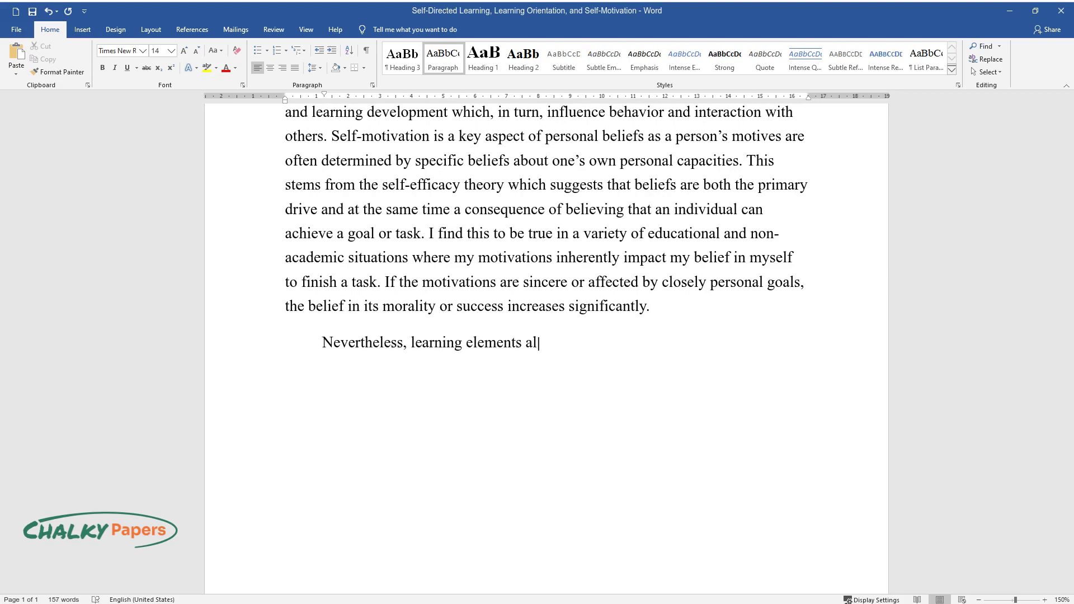
text(so contribute to personal beliefs.)
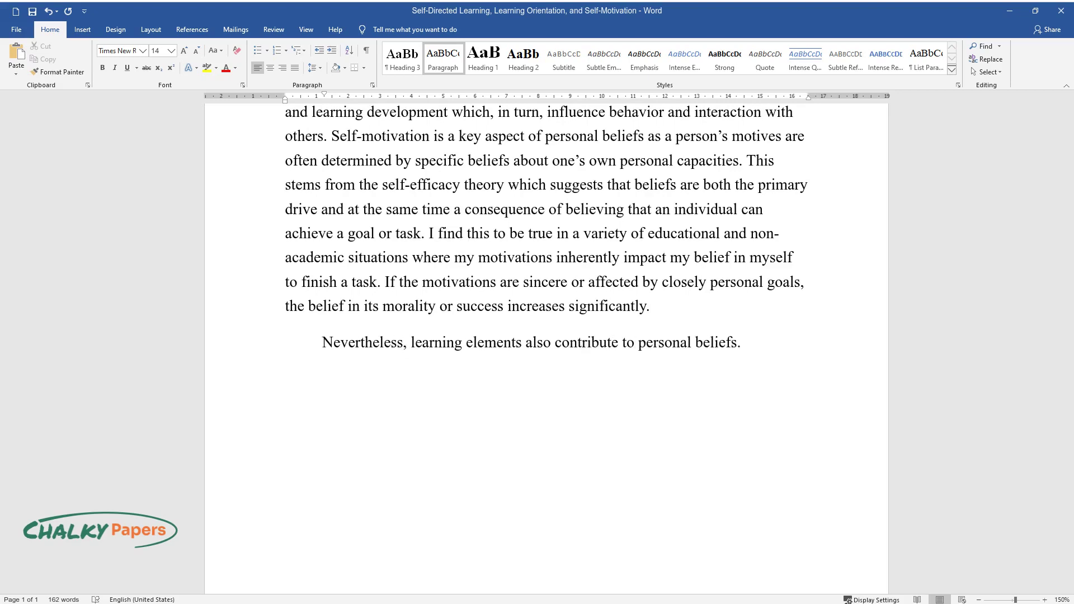
text(rected le)
text(efers to )
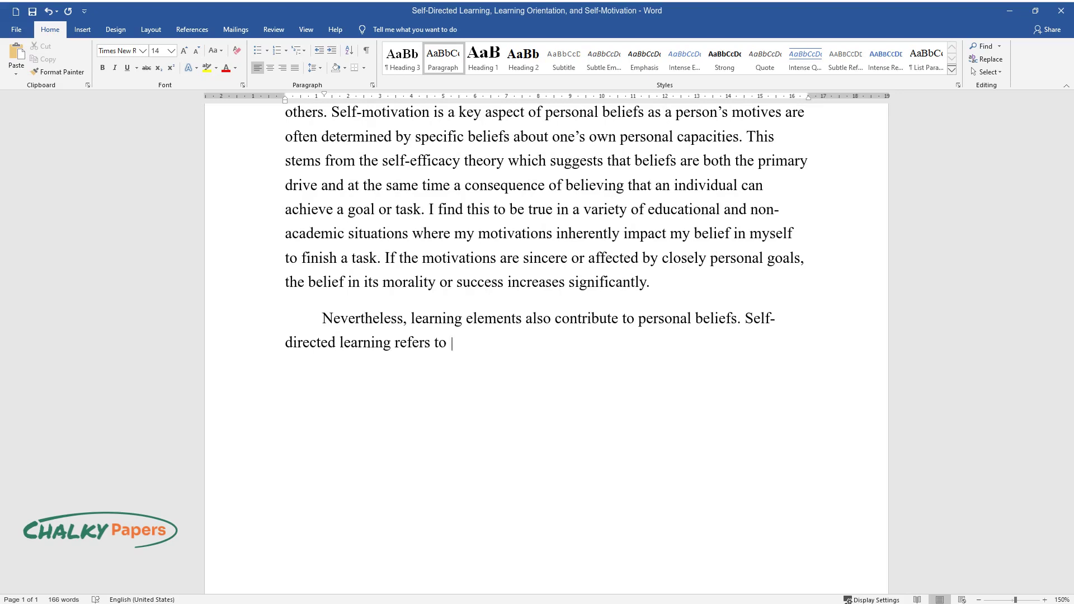
text(the process of individuals taking )
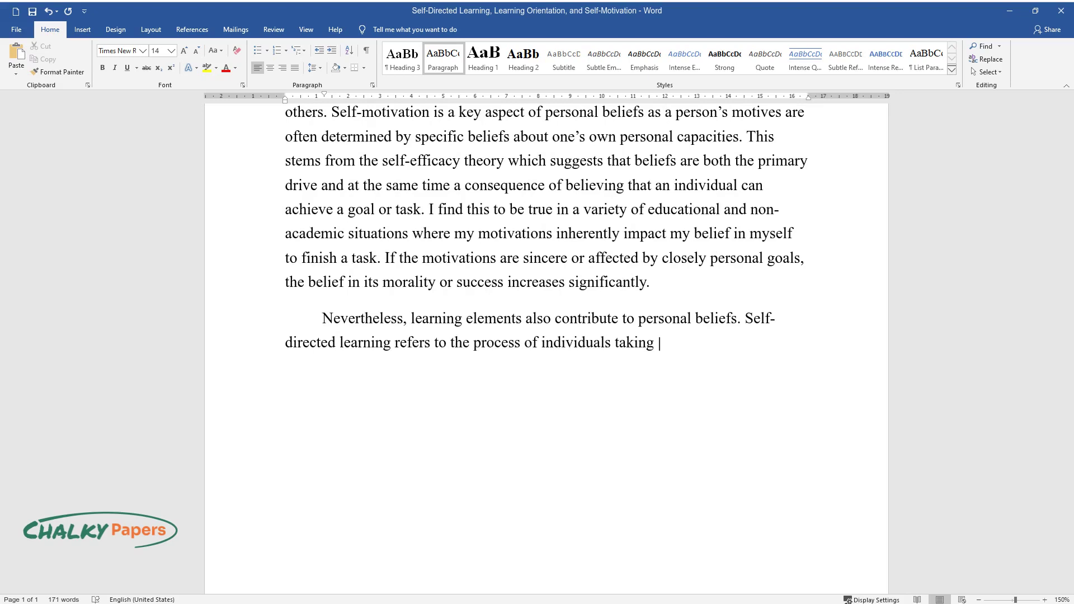
text(the initiative to personally formu)
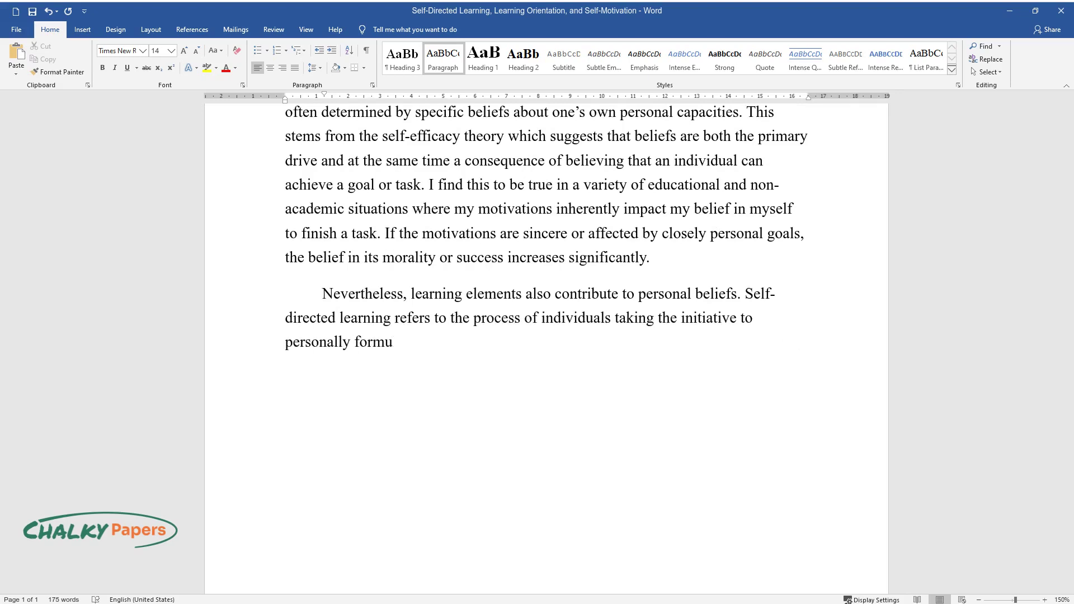
text(late learning goals, identify lear)
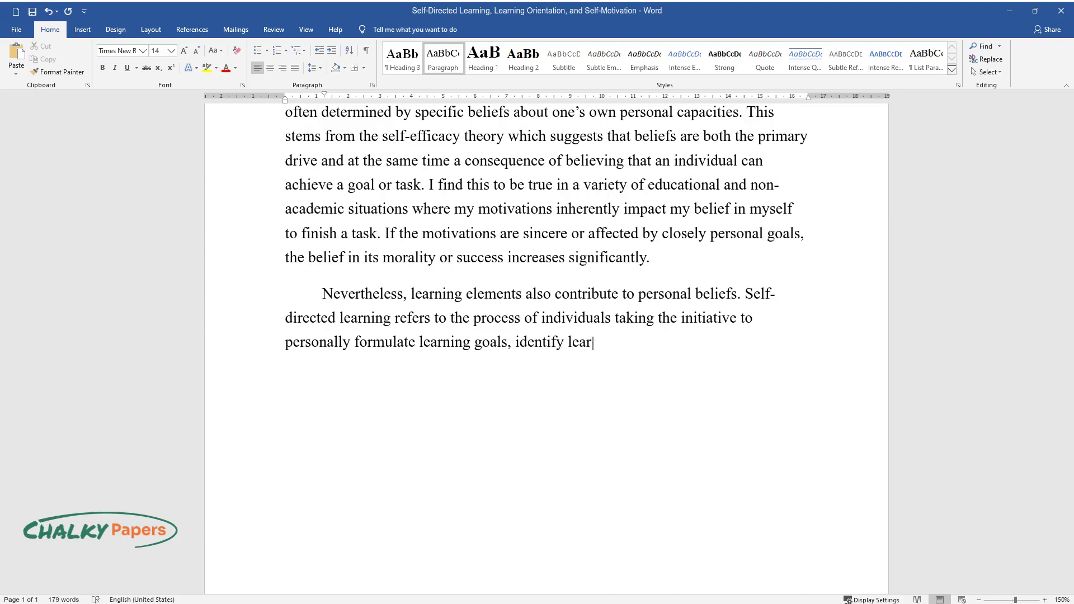
text(propriat)
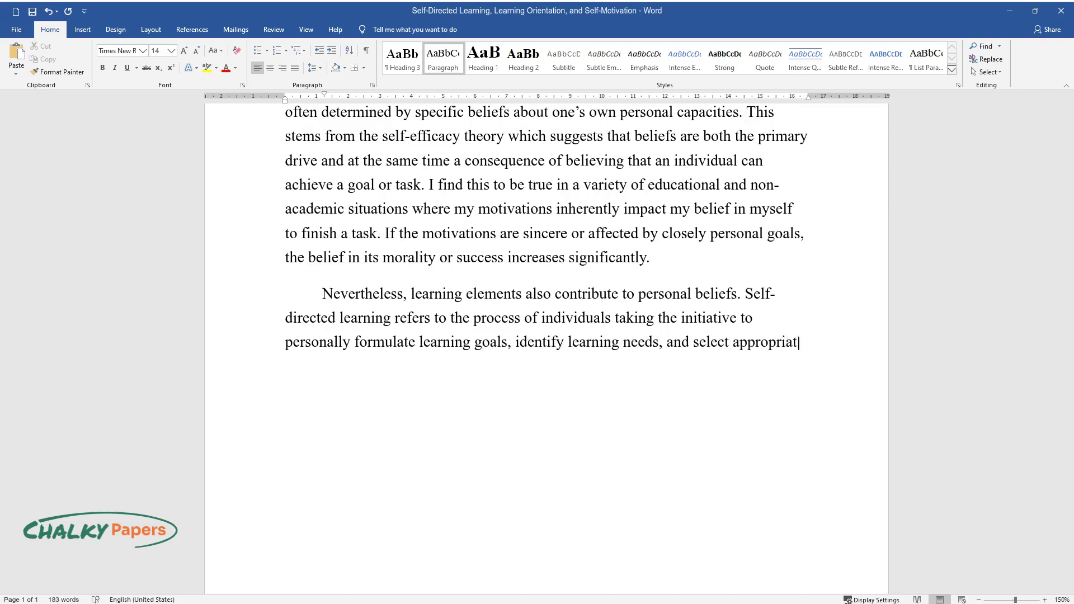
text(e resourc)
text(ding in the learn)
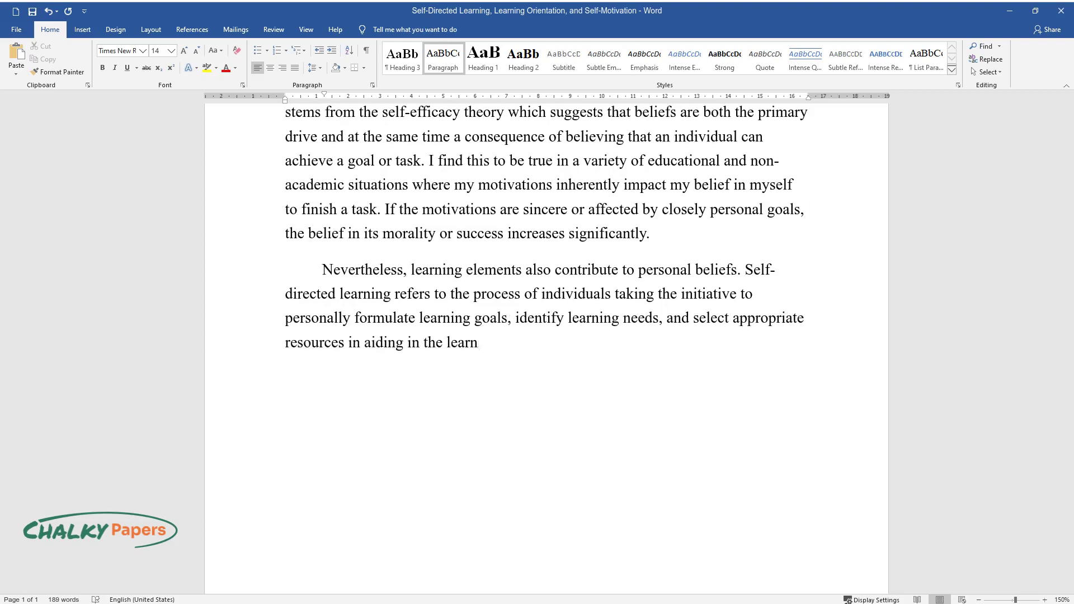
text(ing proce)
text(ss. A critique of self-di)
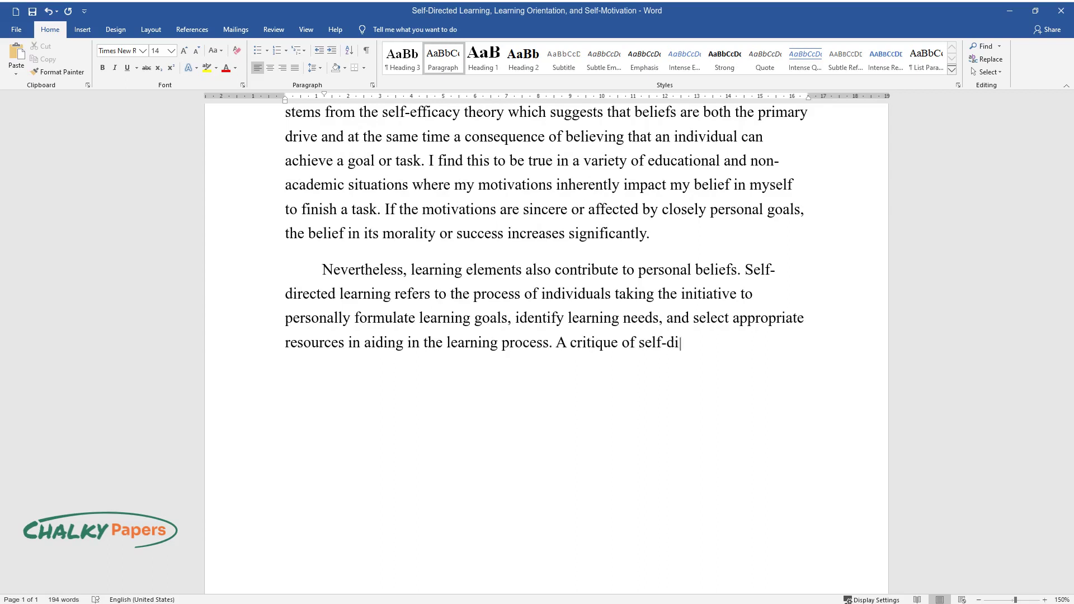
text(rected learning can be self-empowe)
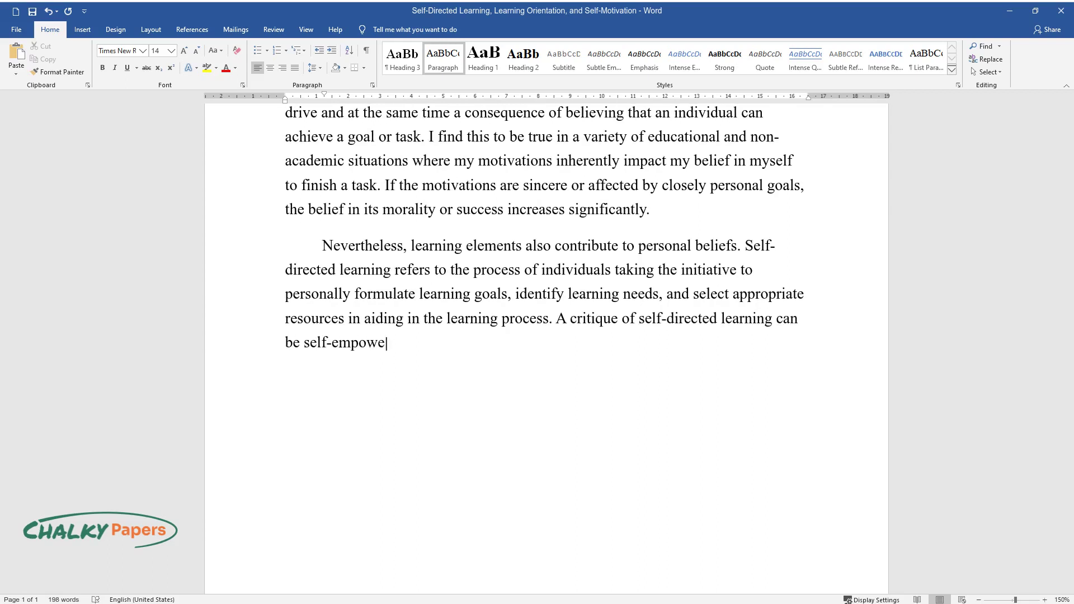
text(directing learners into a compromise with dominant s)
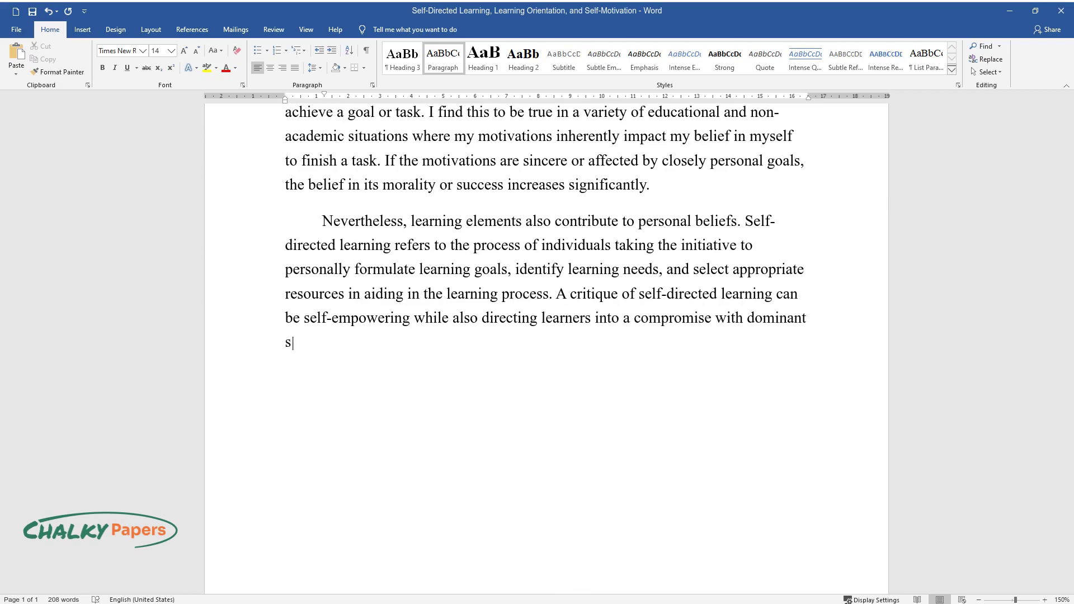
text(ocial conformity. In my opinion, s)
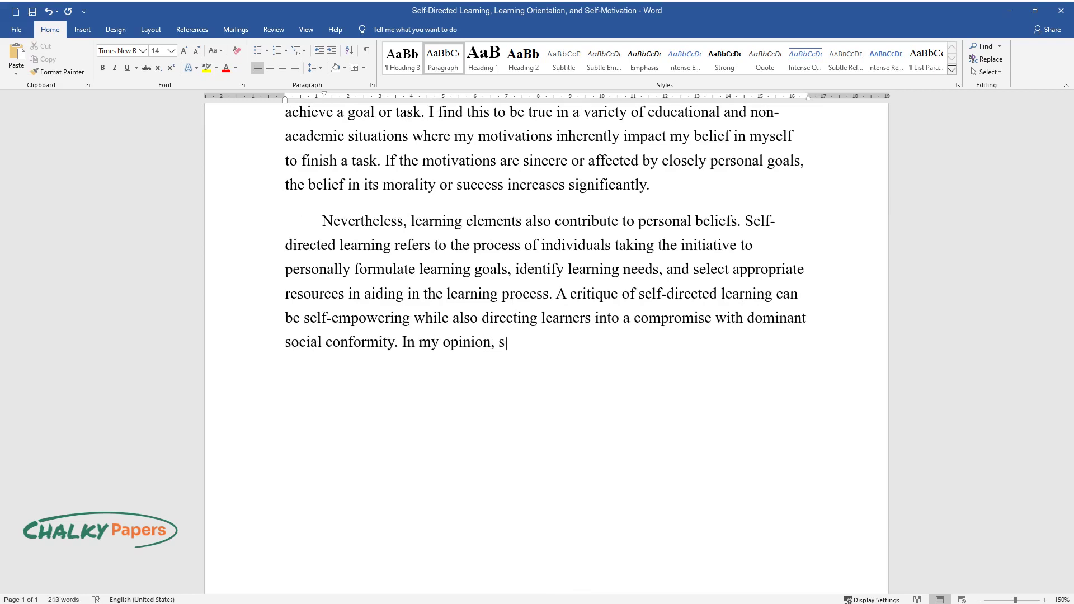
text(elf-directed lear)
text(ning is an expres)
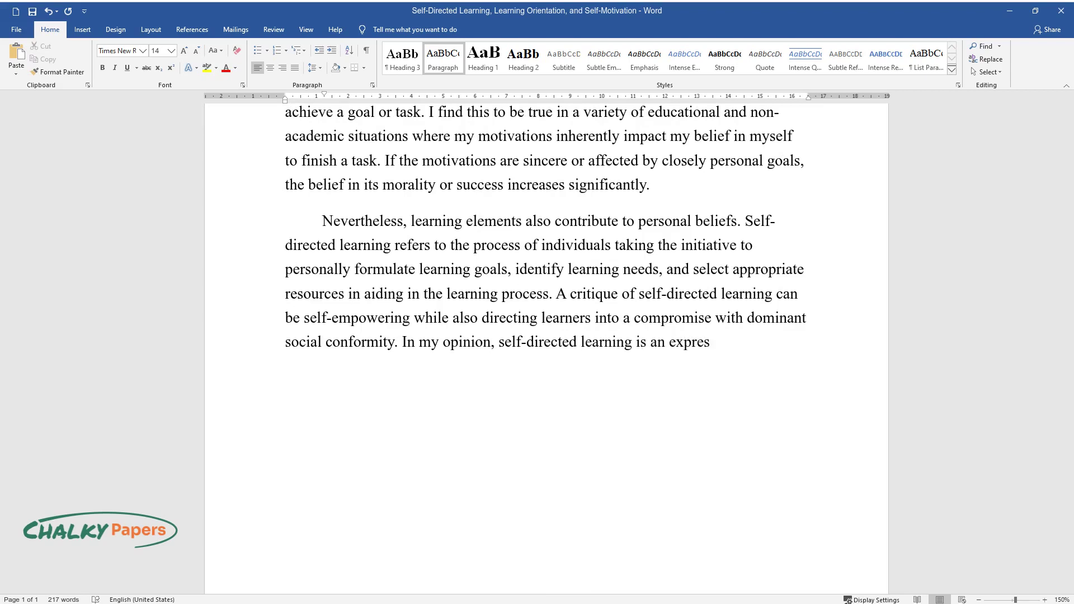
text(sion of identity and sovereignty t)
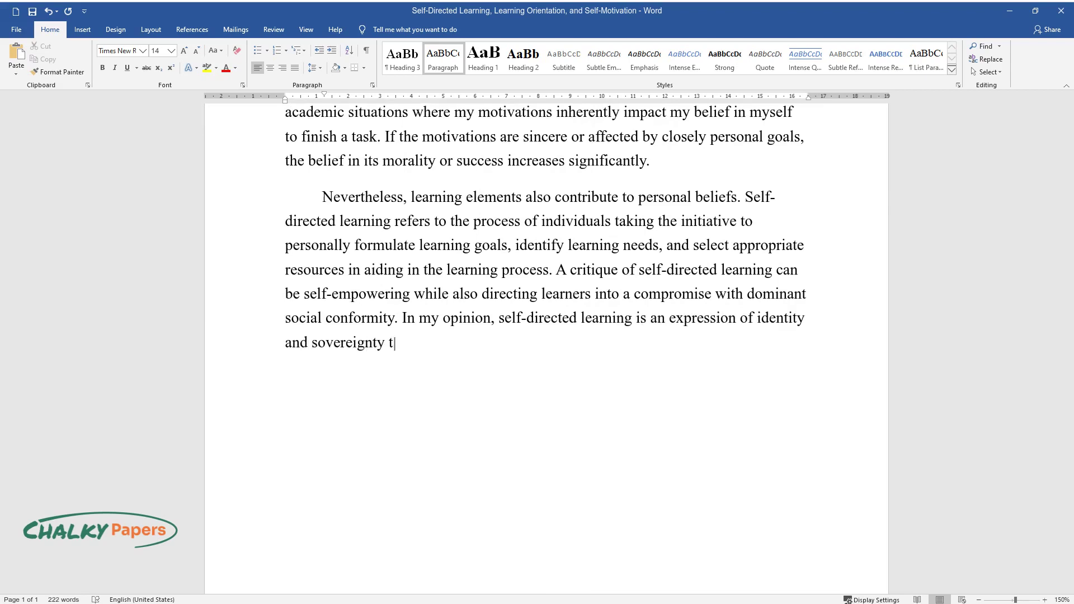
text(hat guides the be)
text(lief in taking co)
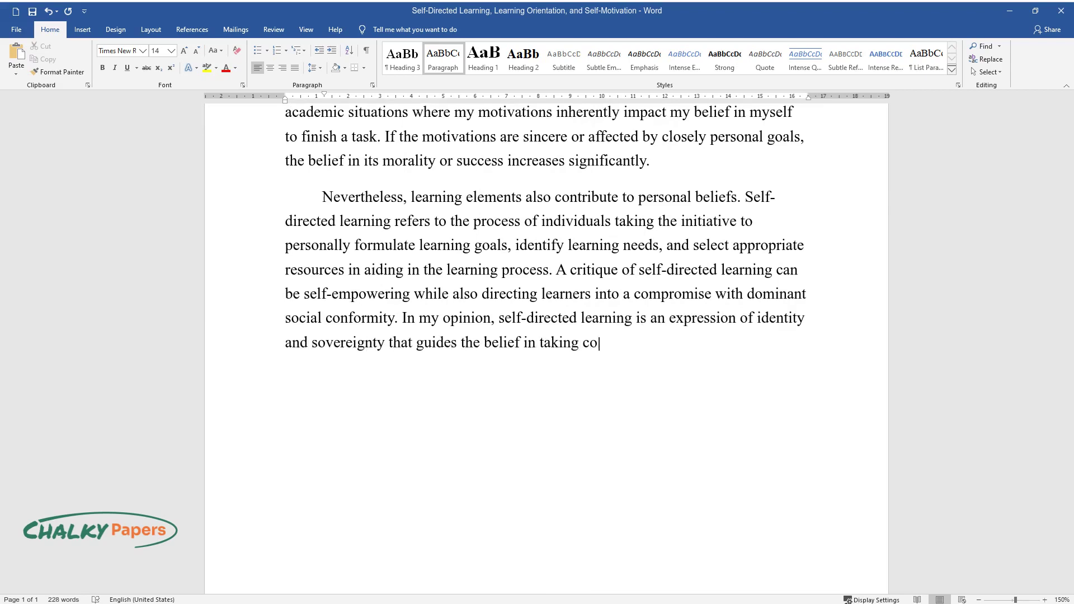
text(ntrol of)
text( one’s education. It is a)
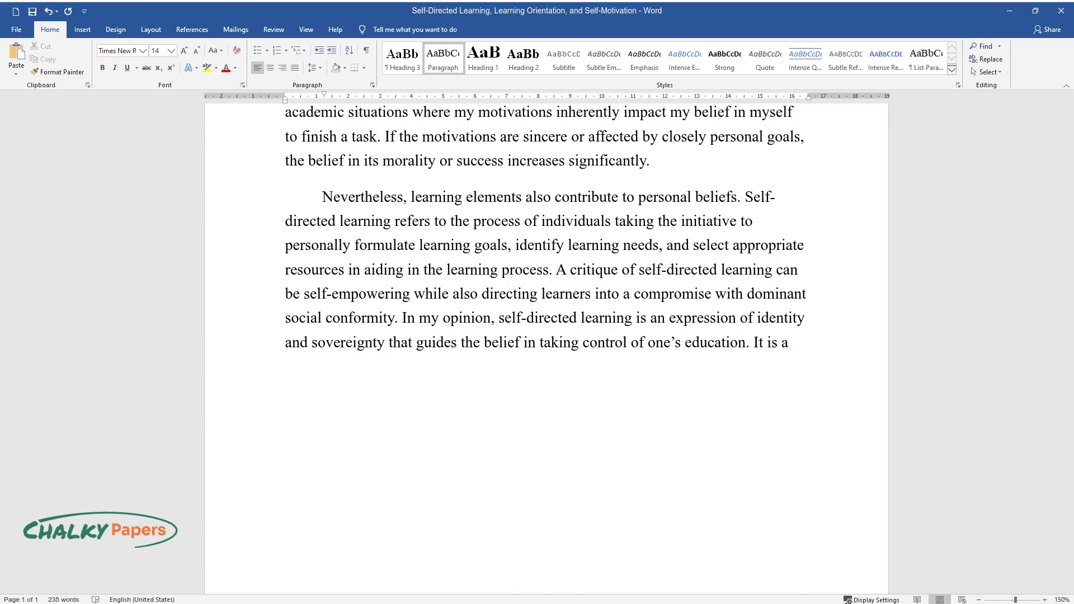
text( personal belief that one has the)
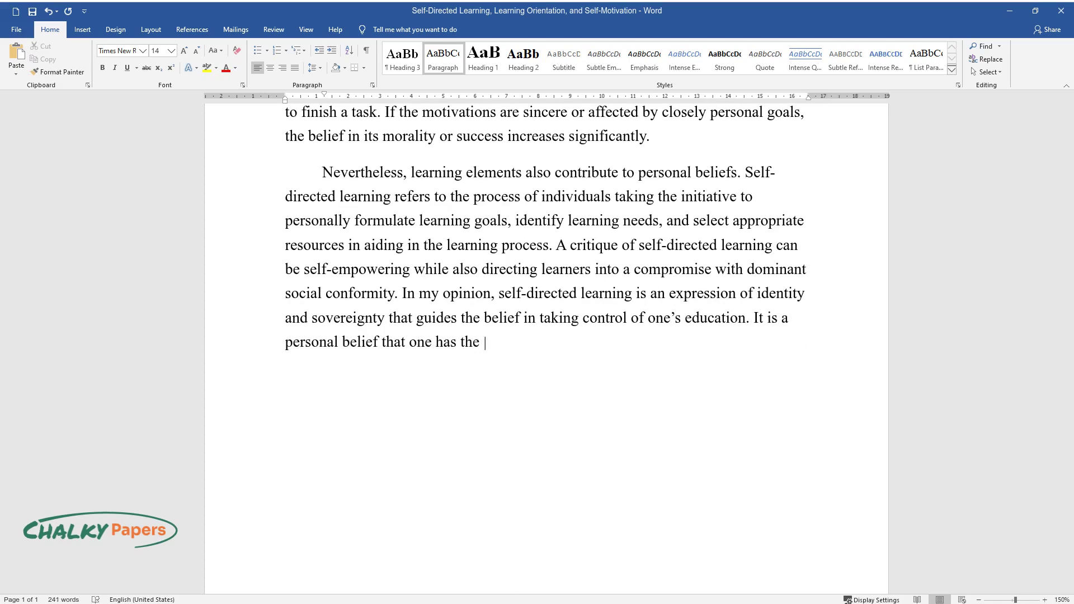
text(continuous exerci)
text(se of authentic c)
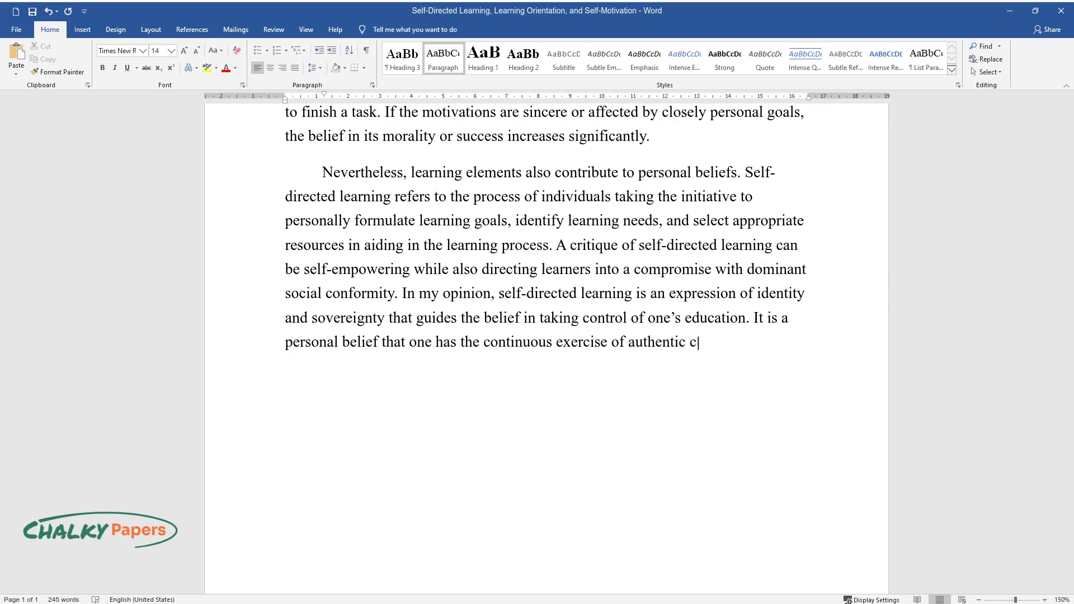
text(ver one's life and learnin)
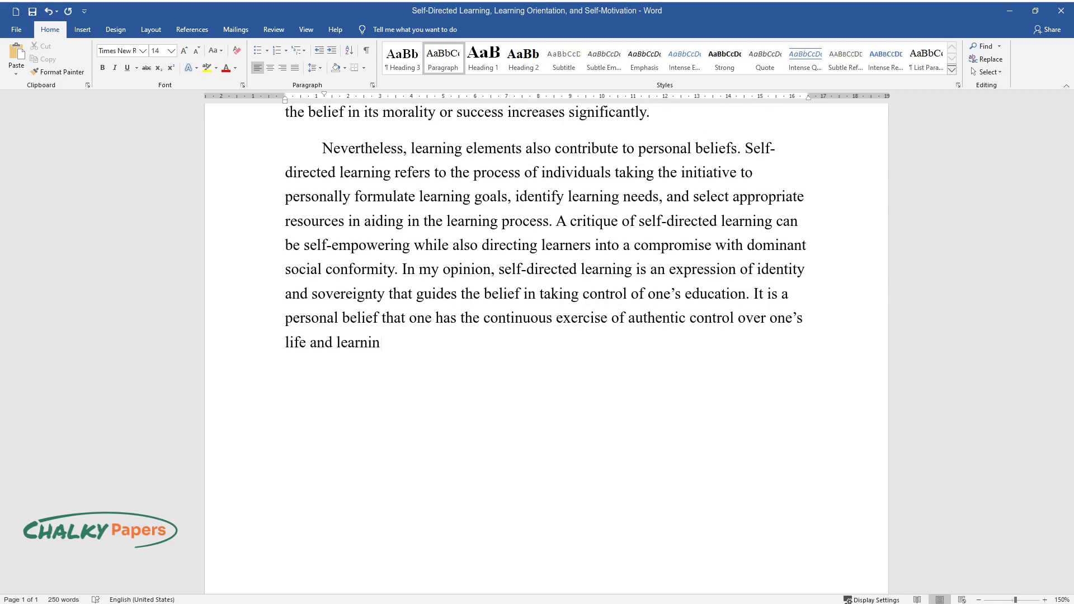
text(pression )
text(of self-efficacy )
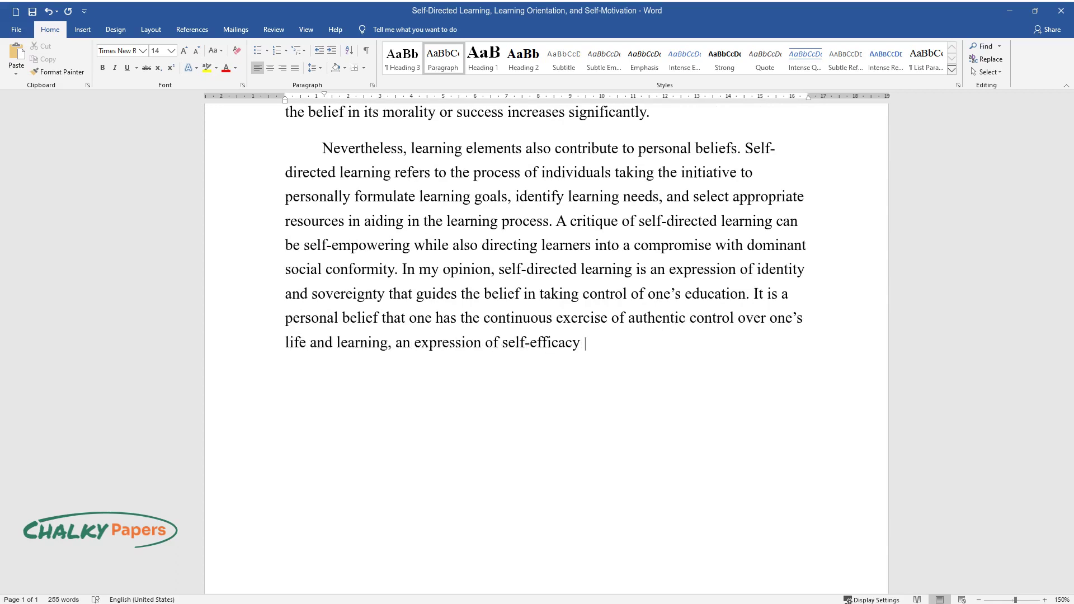
text(and self-direction. Meanwhile, lea)
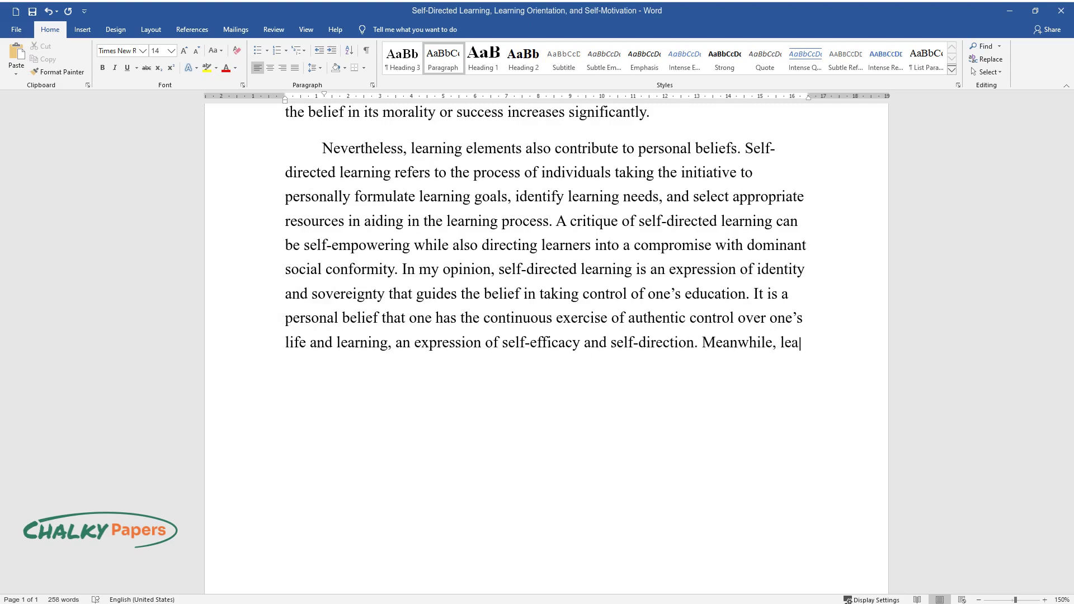
text(rning orientation measures the ten)
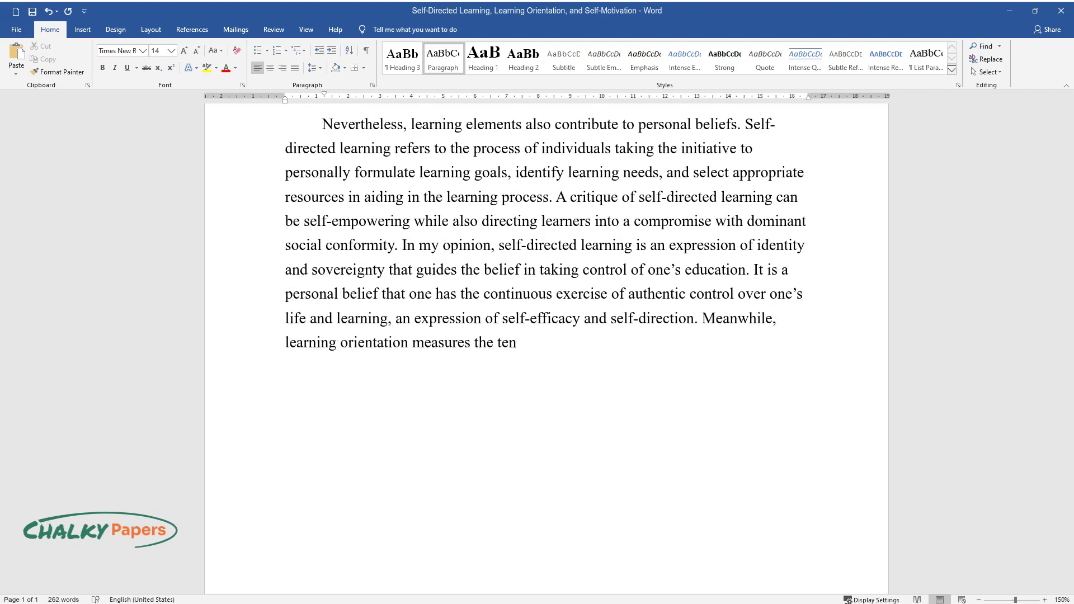
text(dency of )
text(seeking to improve knowle)
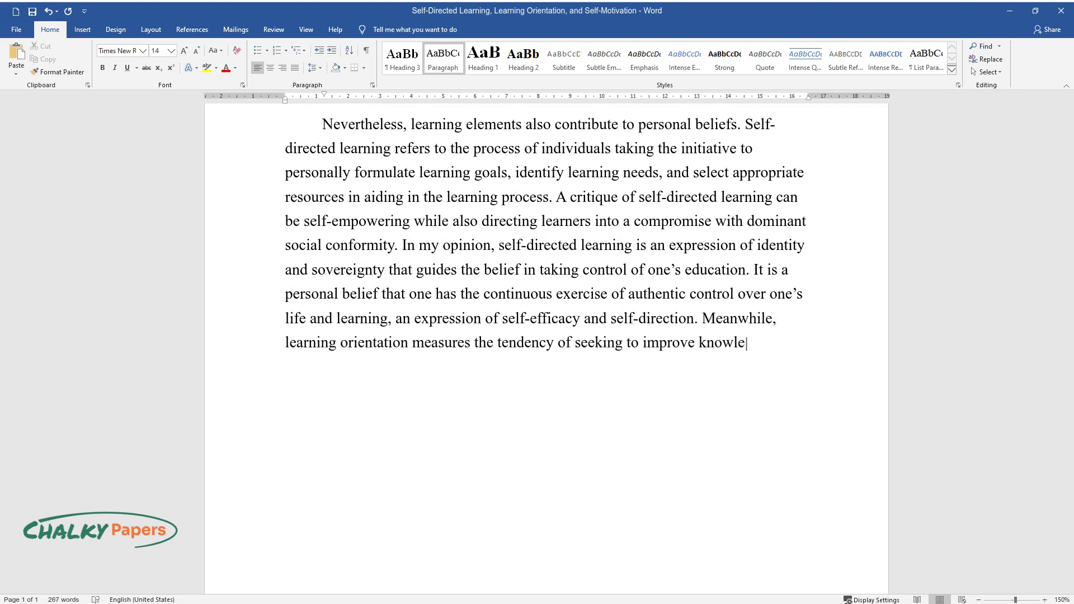
text(skill, th)
text(of the le)
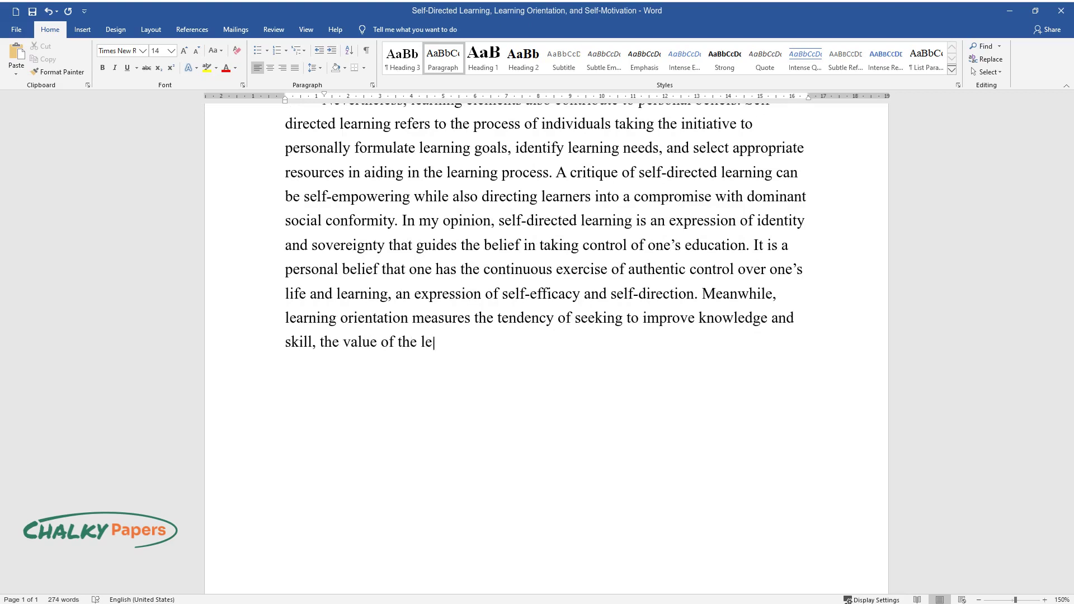
text(arning process. This directly cor)
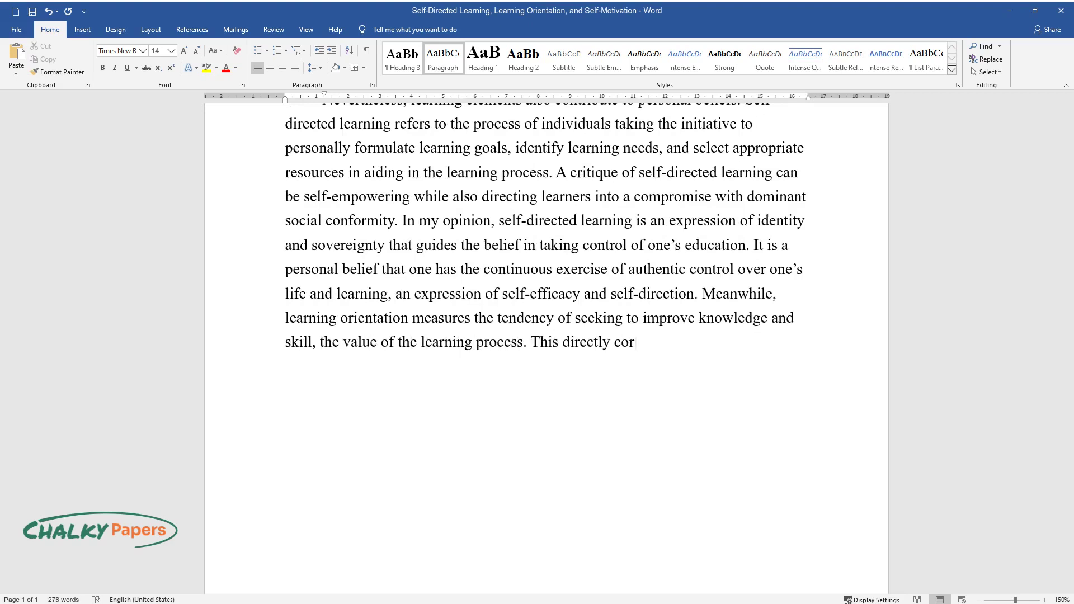
text(elates w)
text(ith self-motivation as we)
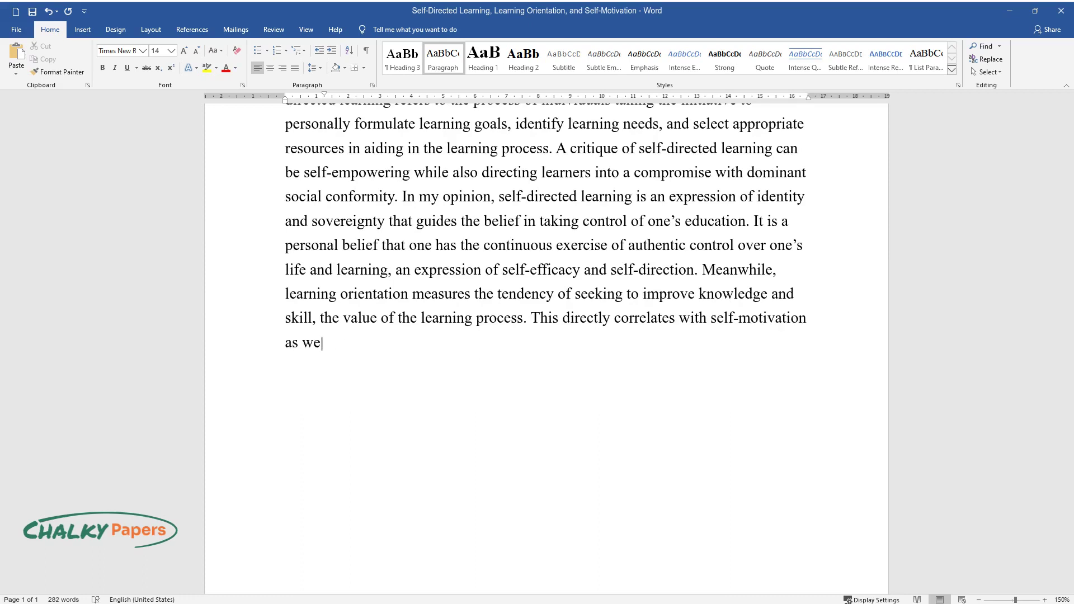
text(g of belie)
text(fs about education and le)
text(arning. Many succ)
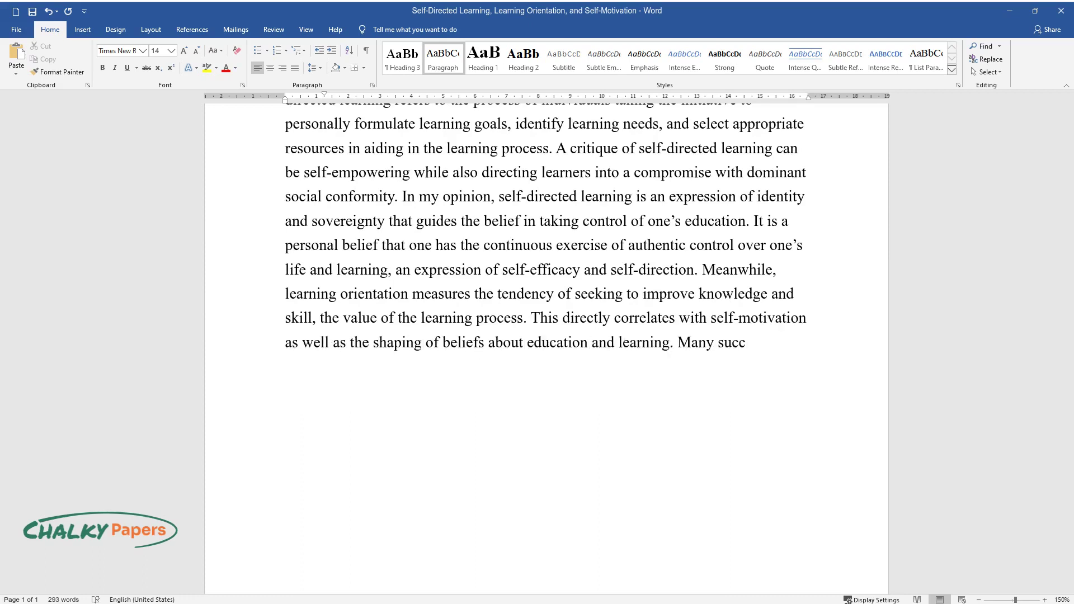
text(essful people, while smart, are no)
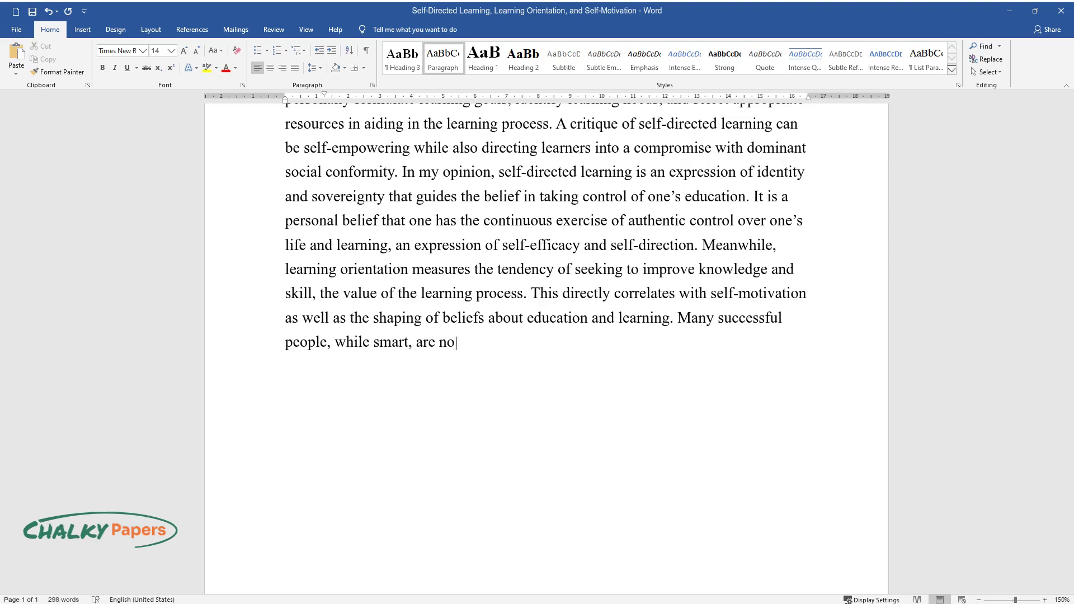
text(t necessarily the most intelligent)
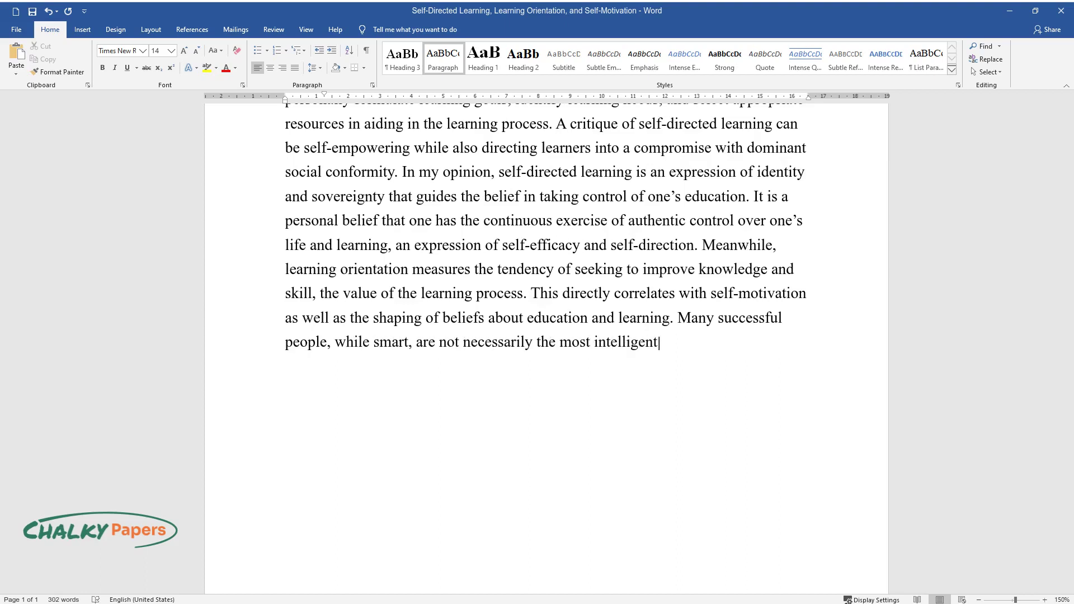
text(, but rather have a high learning)
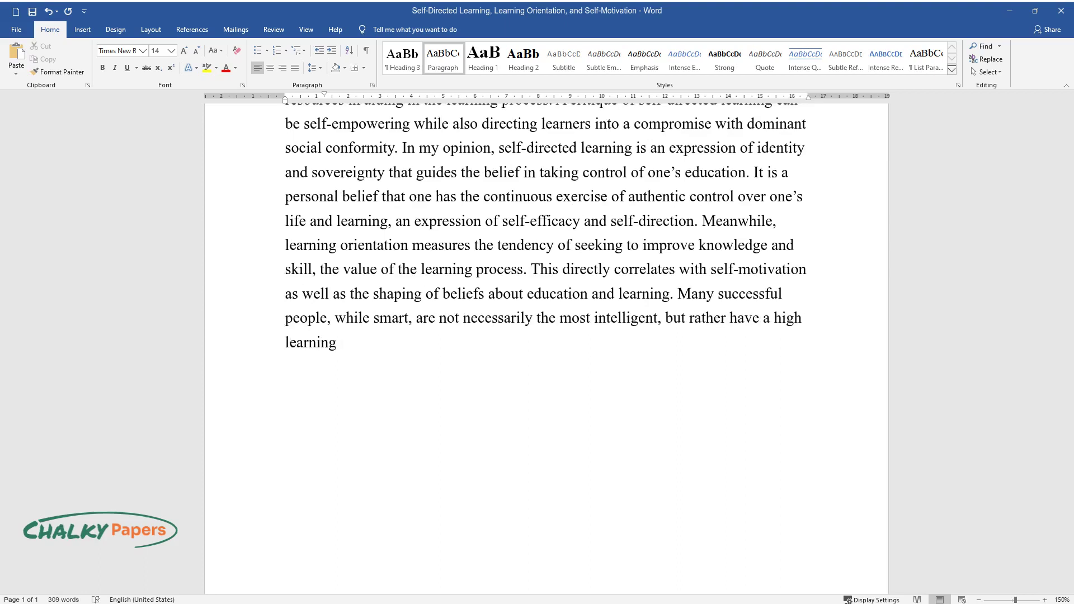
text(ion. It is indicative of p)
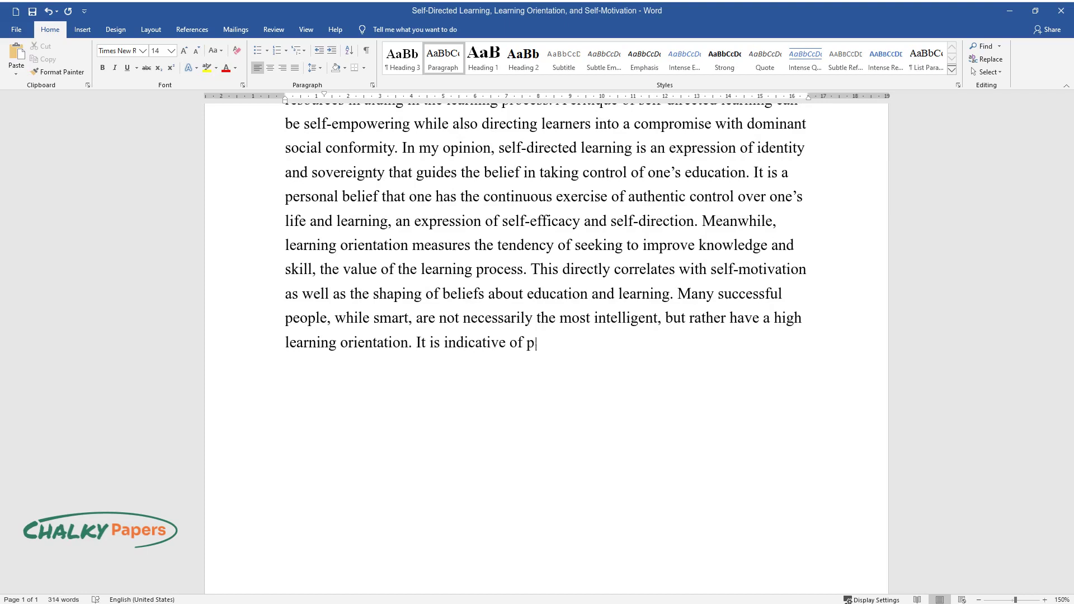
text(ersonal values of how much one has)
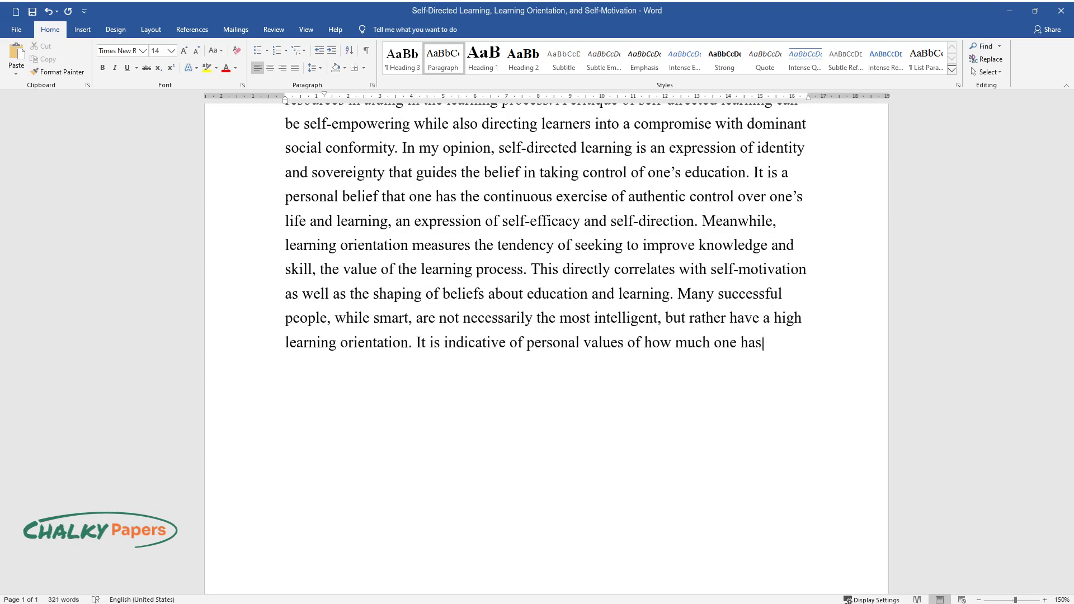
text( an active exploratory mind, motiv)
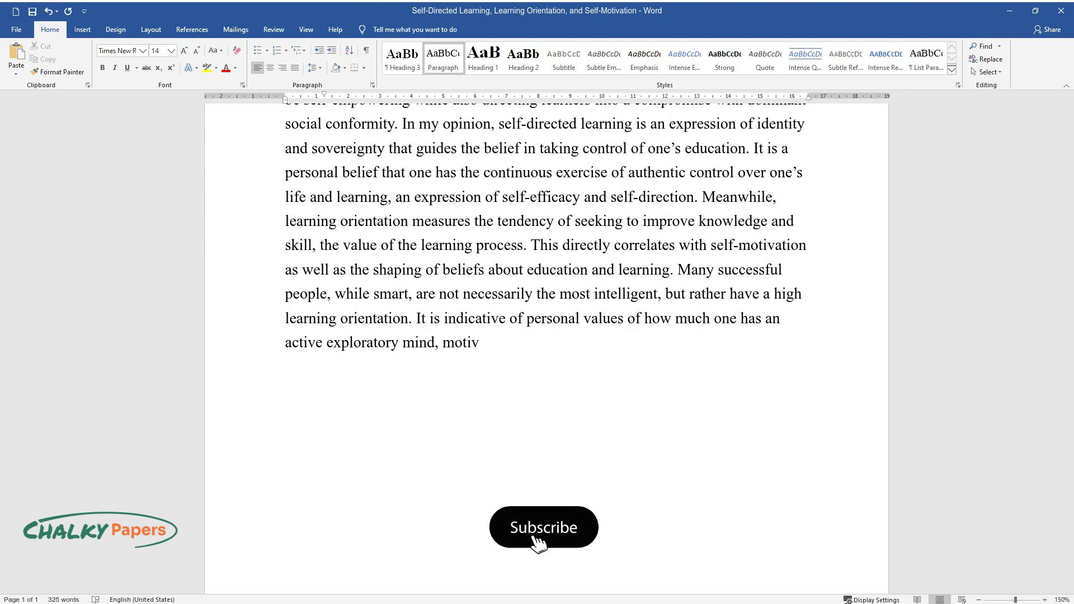
text(ations o)
text(f learni)
text(ng from others, a)
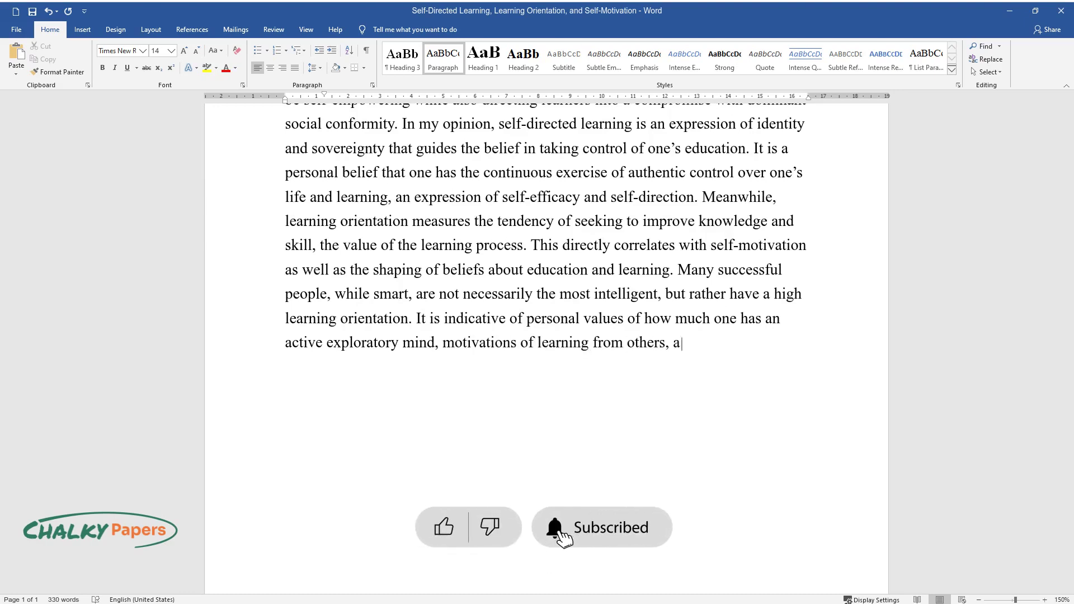
text(nd being the most)
text( competen)
text(t at wha)
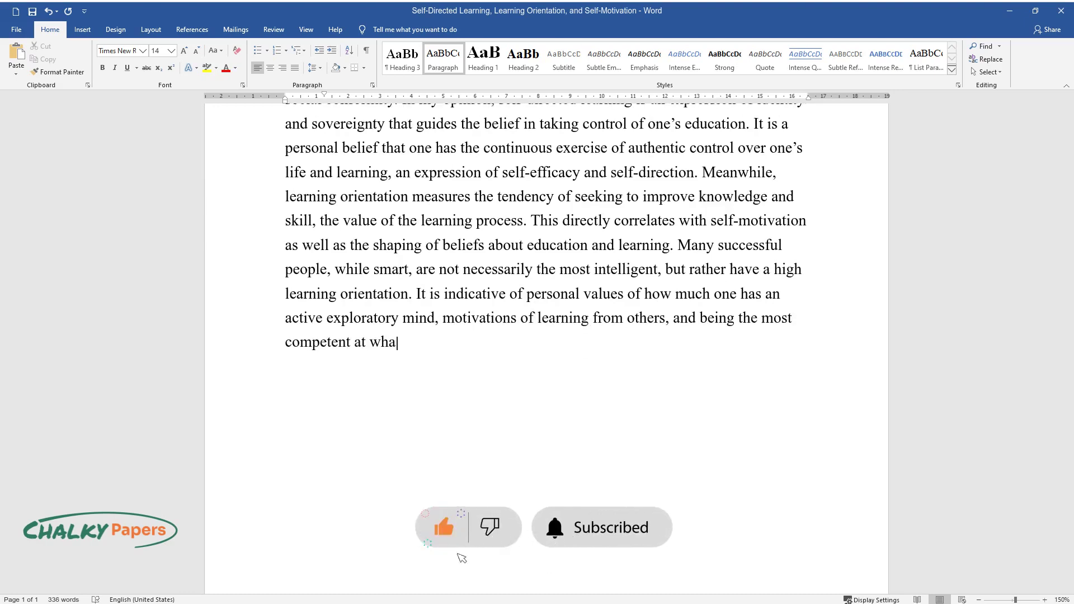
text(tever specialization or job one ca)
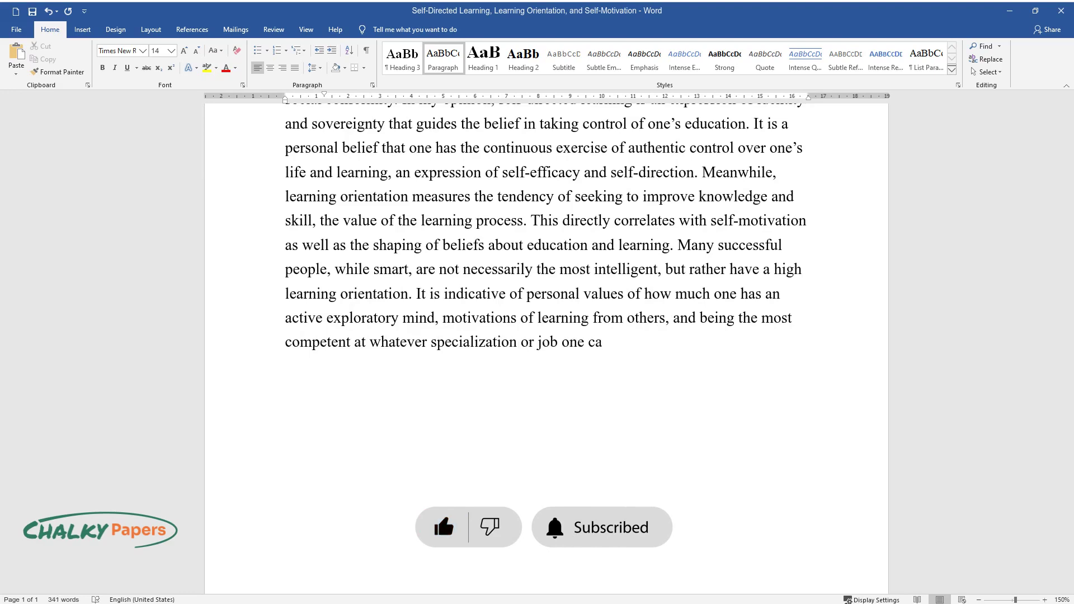